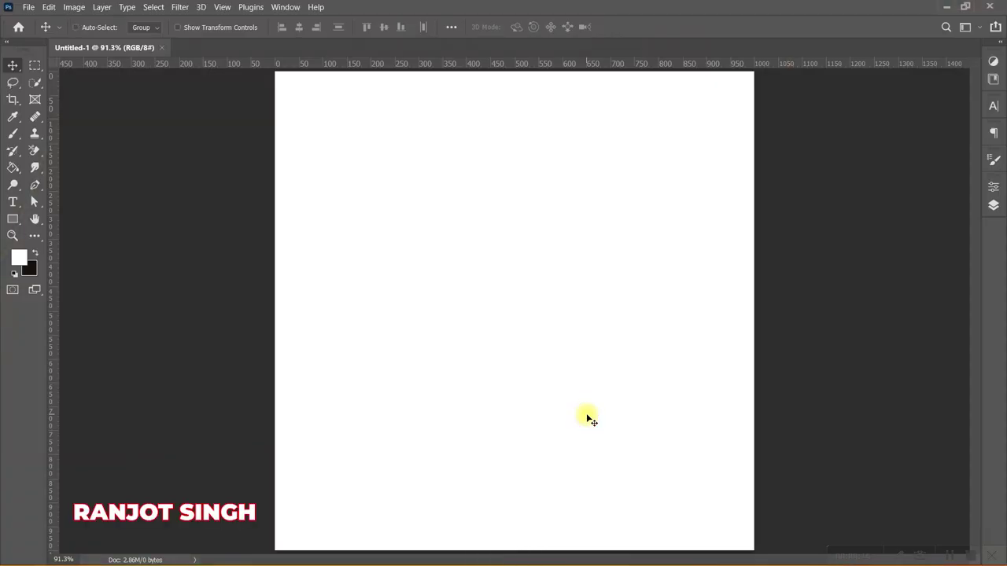
Create a new white 1000 × 1000 px document at 300 ppi
{"action": "key", "text": "ctrl+n"}
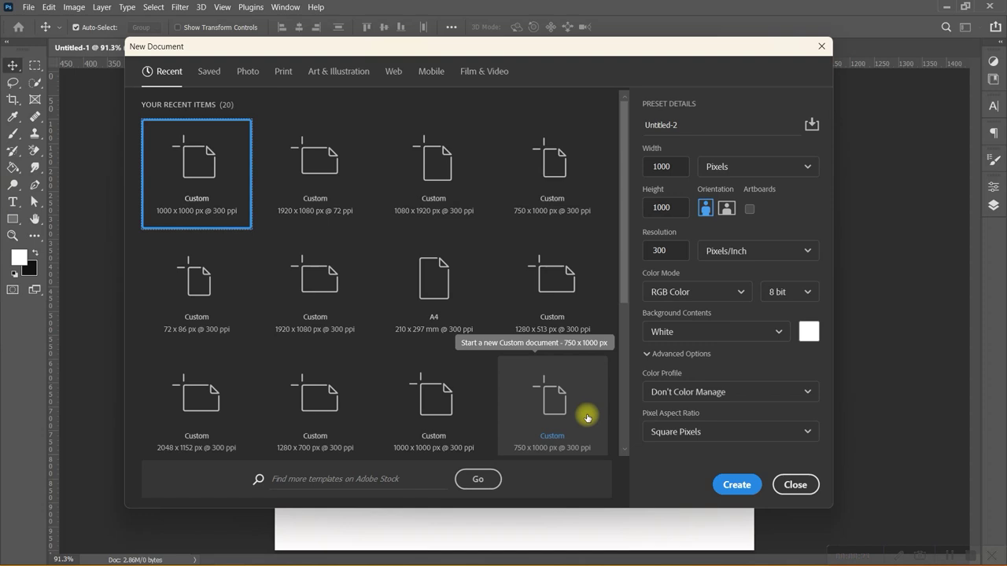
{"action": "double_click", "coordinate": [660, 165]}
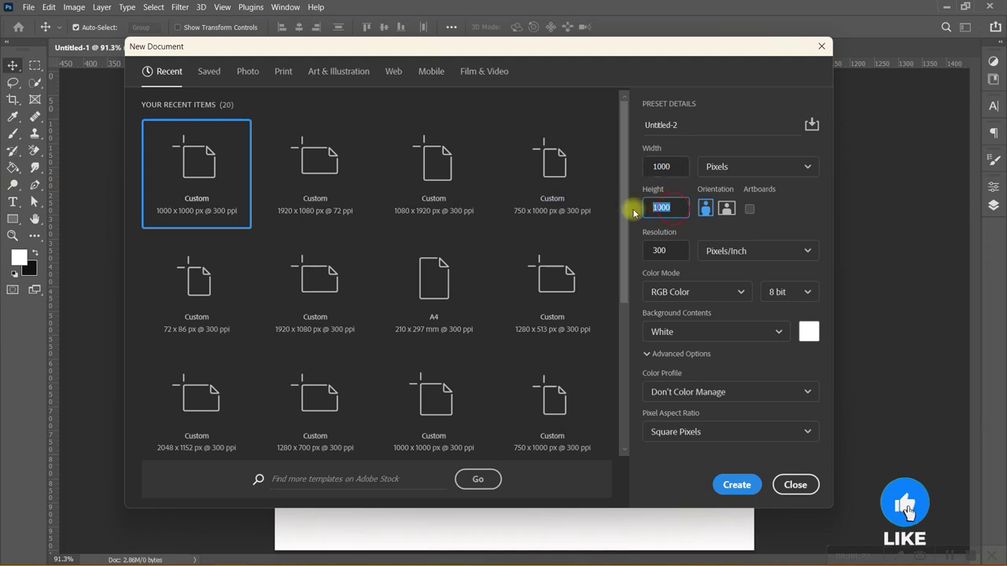
{"action": "left_click", "coordinate": [720, 167]}
{"action": "left_click", "coordinate": [727, 199]}
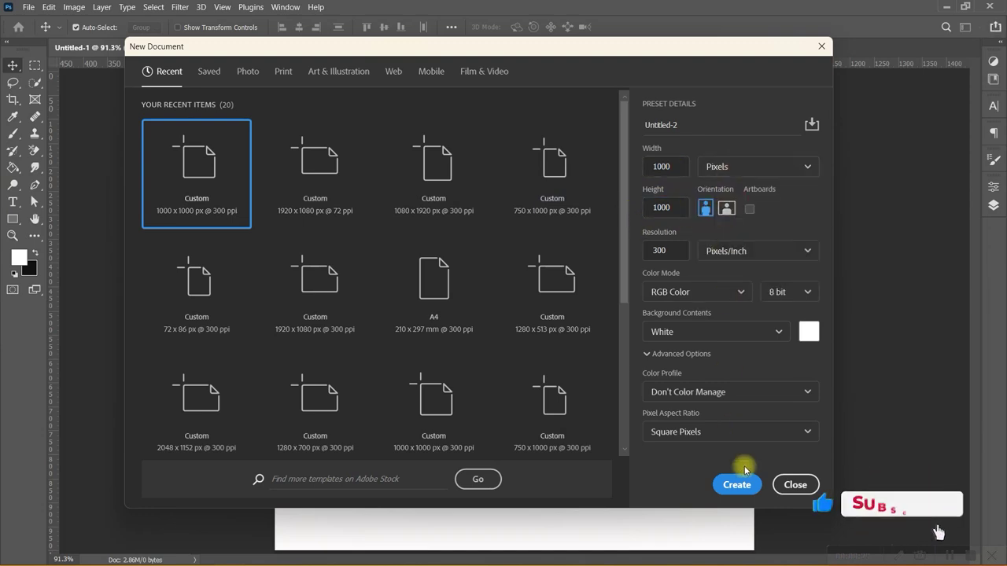
{"action": "left_click", "coordinate": [734, 485]}
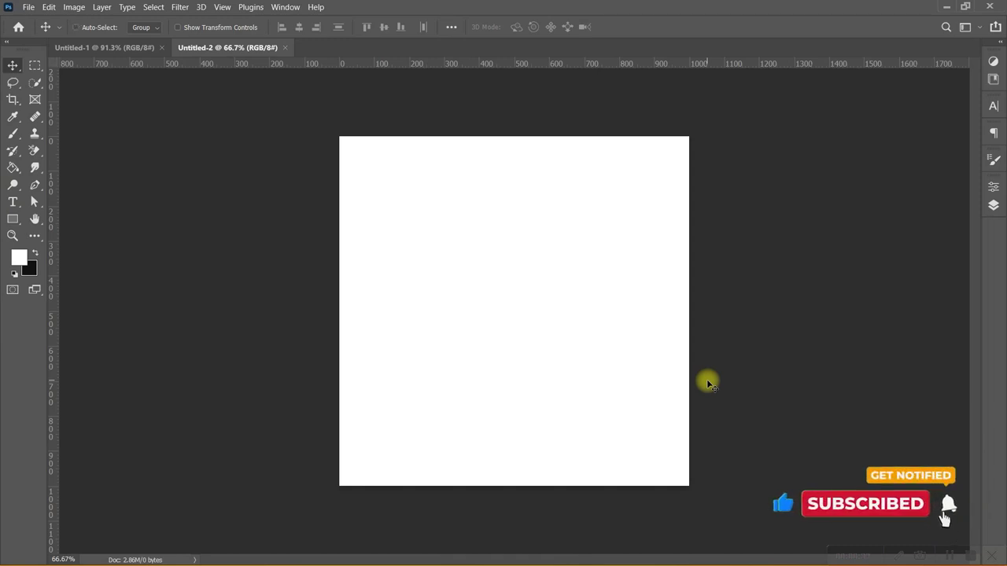
Fit the new canvas on screen, close Untitled-1 and start text at the canvas centre
{"action": "key", "text": "ctrl+0"}
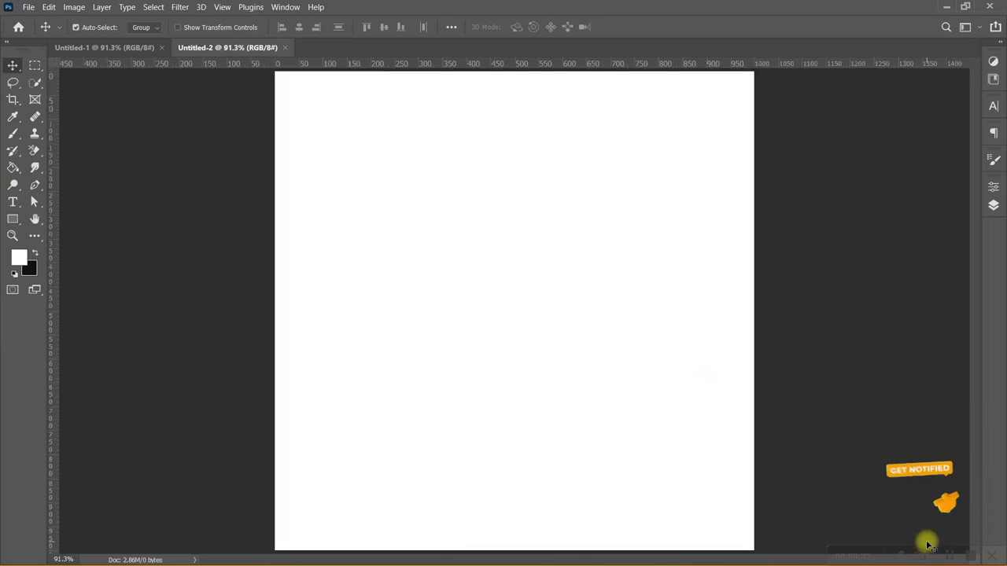
{"action": "key", "text": "space"}
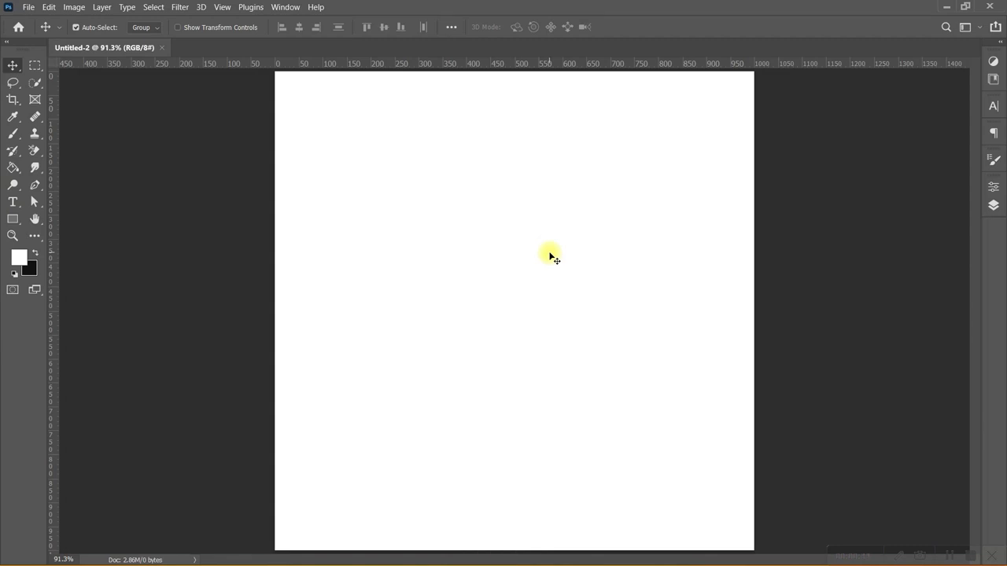
{"action": "key", "text": "t"}
{"action": "left_click", "coordinate": [490, 267]}
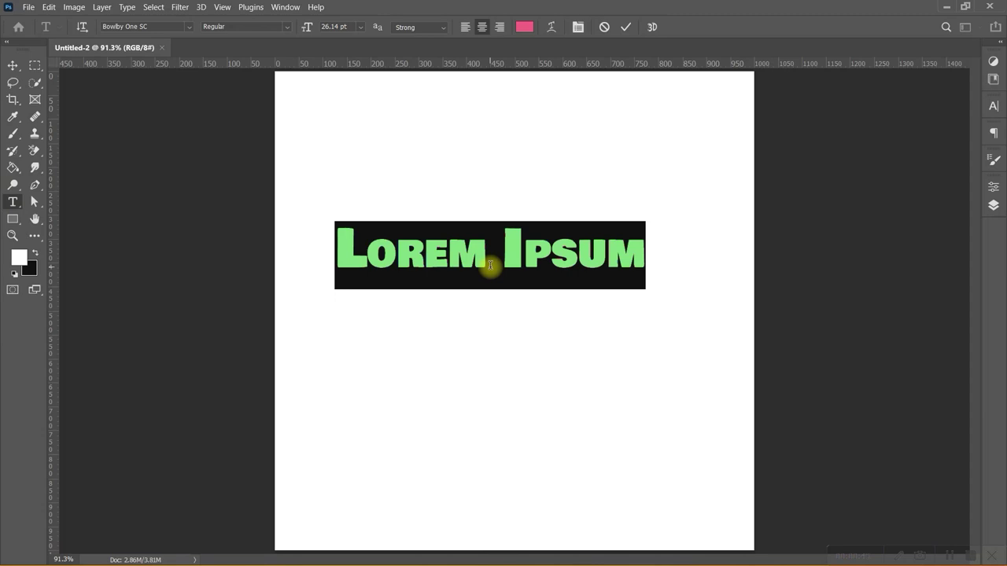
Type a 9 and colour it pink #ff3f7e
{"action": "type", "text": "9"}
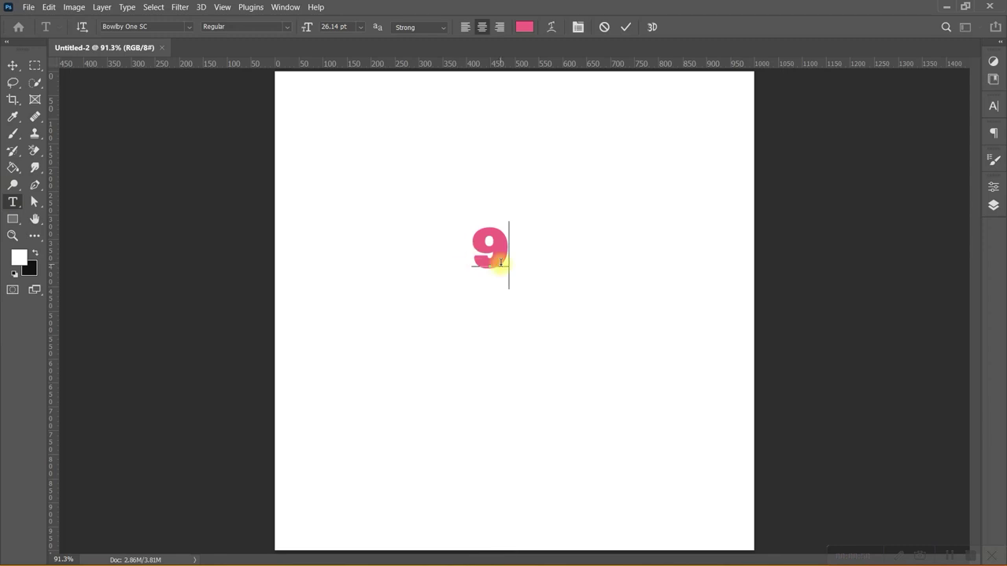
{"action": "key", "text": "ctrl+a"}
{"action": "left_click", "coordinate": [524, 28]}
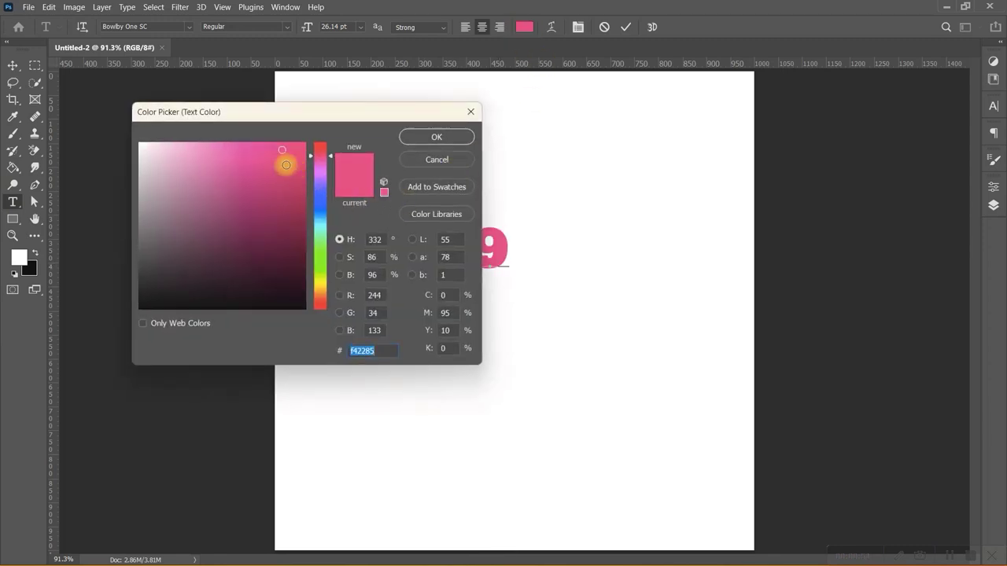
{"action": "left_click", "coordinate": [326, 153]}
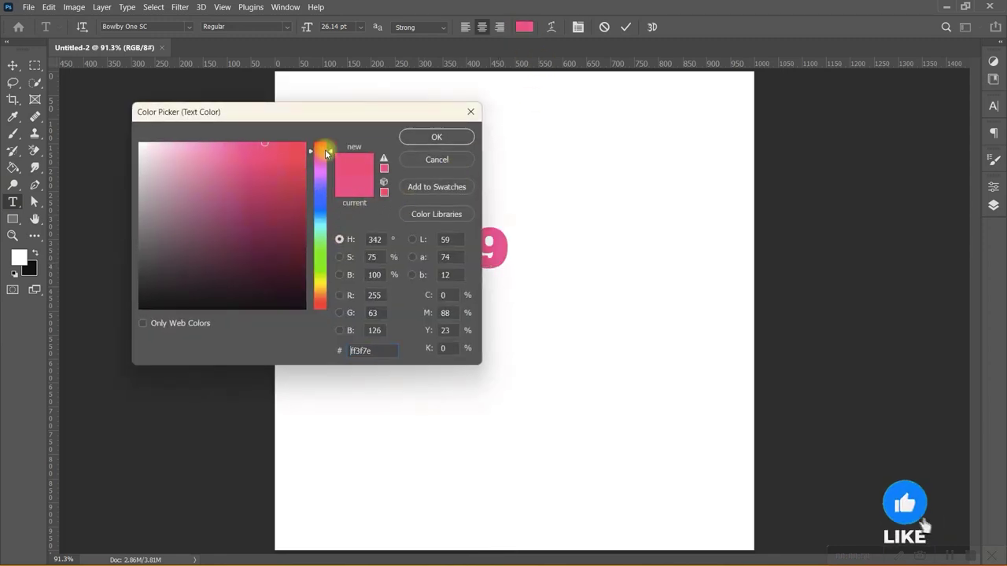
{"action": "left_click", "coordinate": [436, 137]}
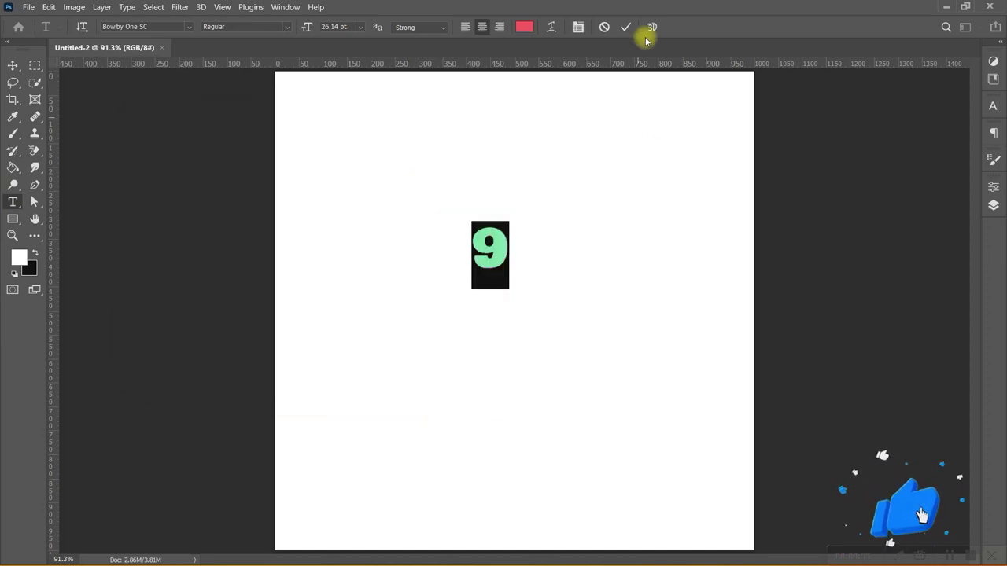
{"action": "left_click", "coordinate": [626, 27]}
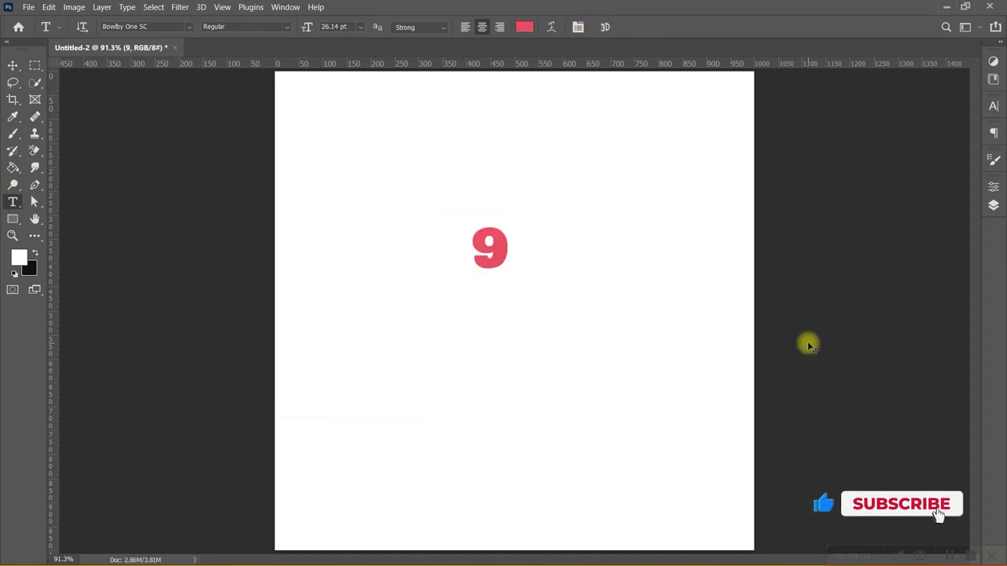
Scale the 9 up to about 193 pt so it fills most of the canvas
{"action": "key", "text": "ctrl+t"}
{"action": "left_click_drag", "start_coordinate": [487, 292], "coordinate": [503, 485]}
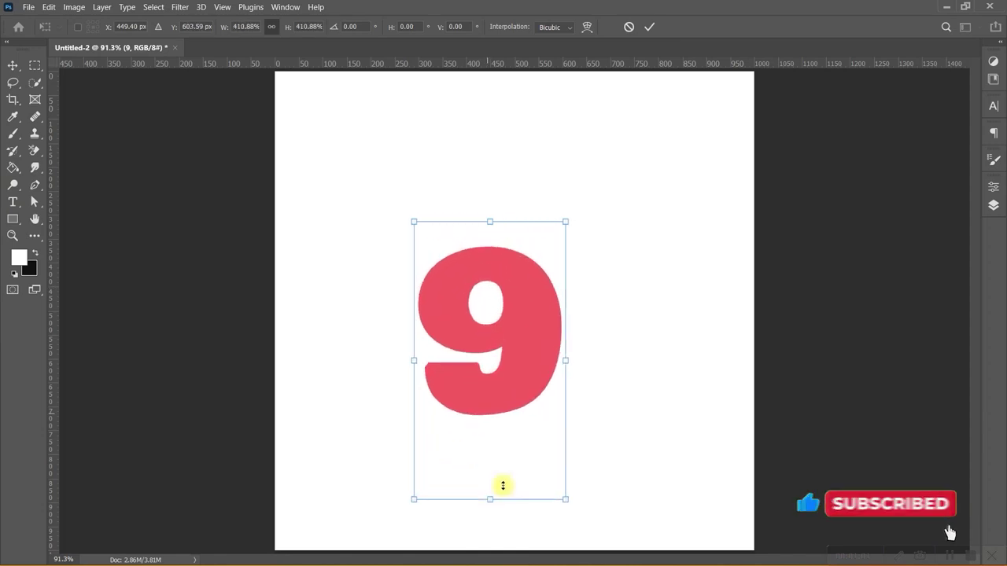
{"action": "mouse_move", "coordinate": [563, 360]}
{"action": "left_mouse_down"}
{"action": "mouse_move", "coordinate": [614, 351]}
{"action": "mouse_move", "coordinate": [564, 360]}
{"action": "left_mouse_up"}
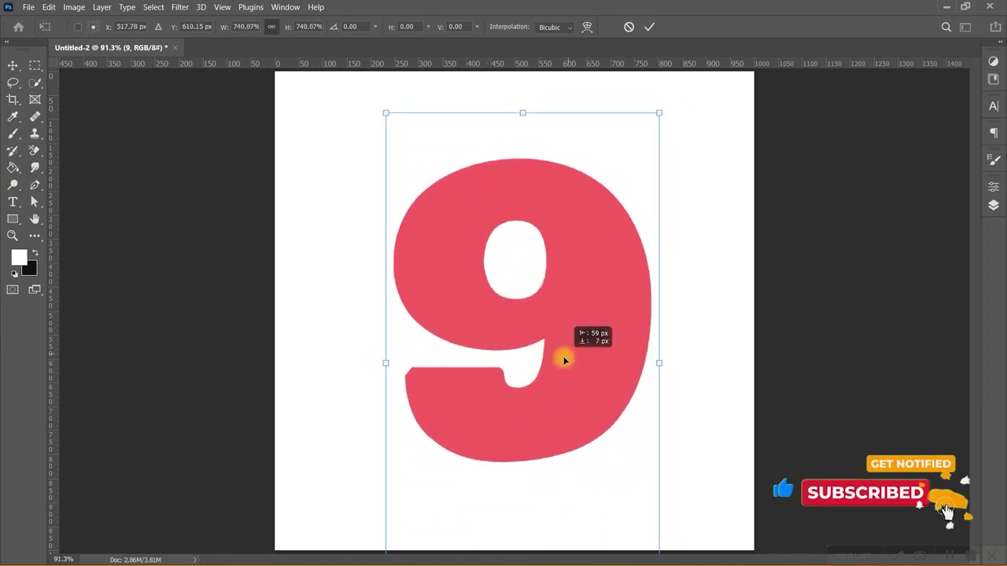
{"action": "left_click", "coordinate": [652, 26]}
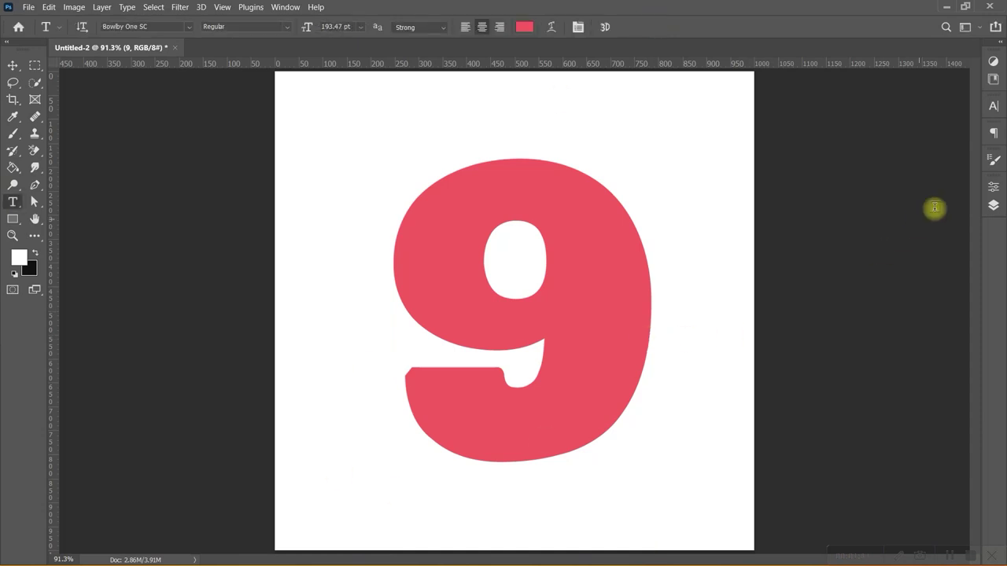
Centre the 9 horizontally on the canvas, then reselect the 9 text layer
{"action": "key", "text": "v"}
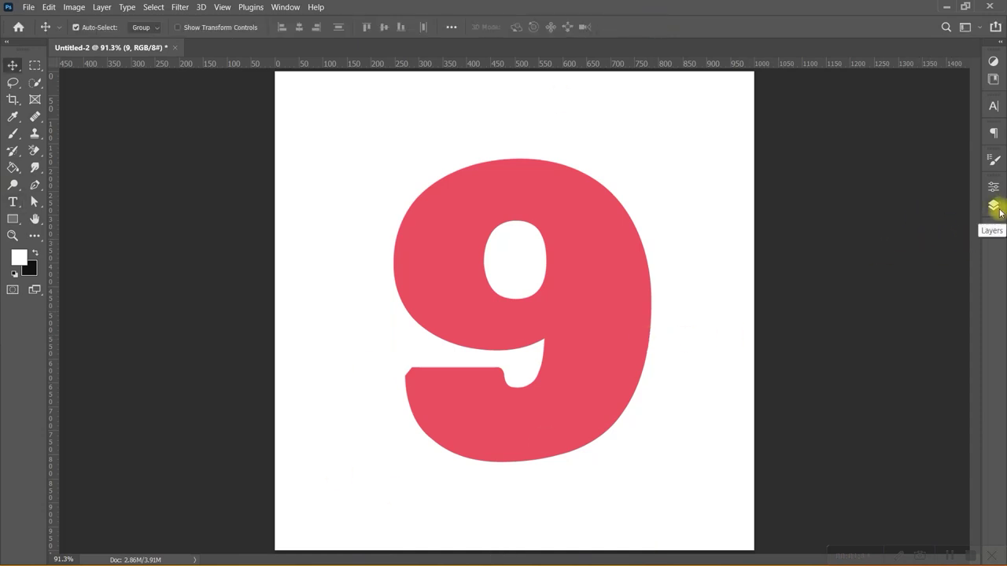
{"action": "left_click", "coordinate": [994, 207]}
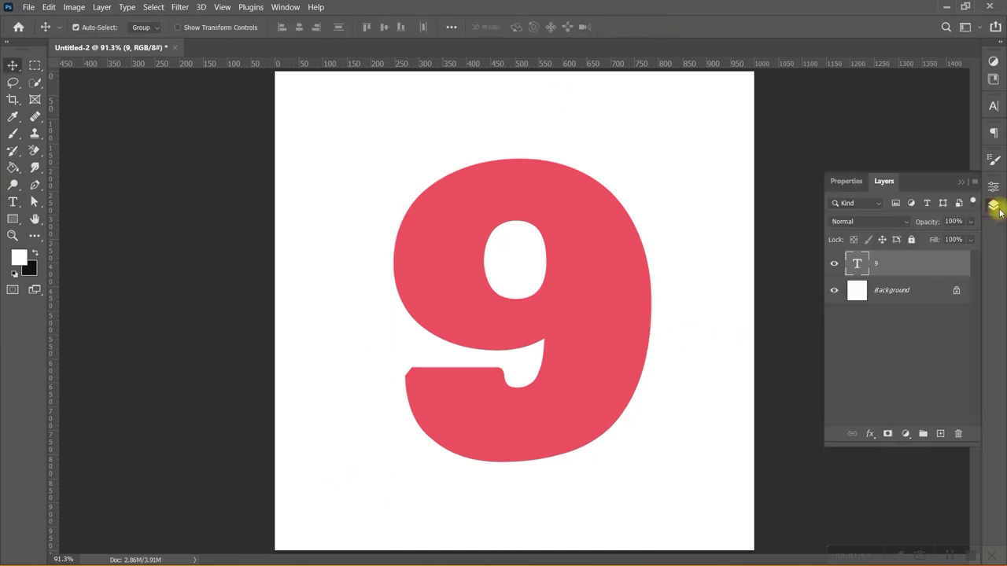
{"action": "left_click", "coordinate": [907, 296], "text": "ctrl"}
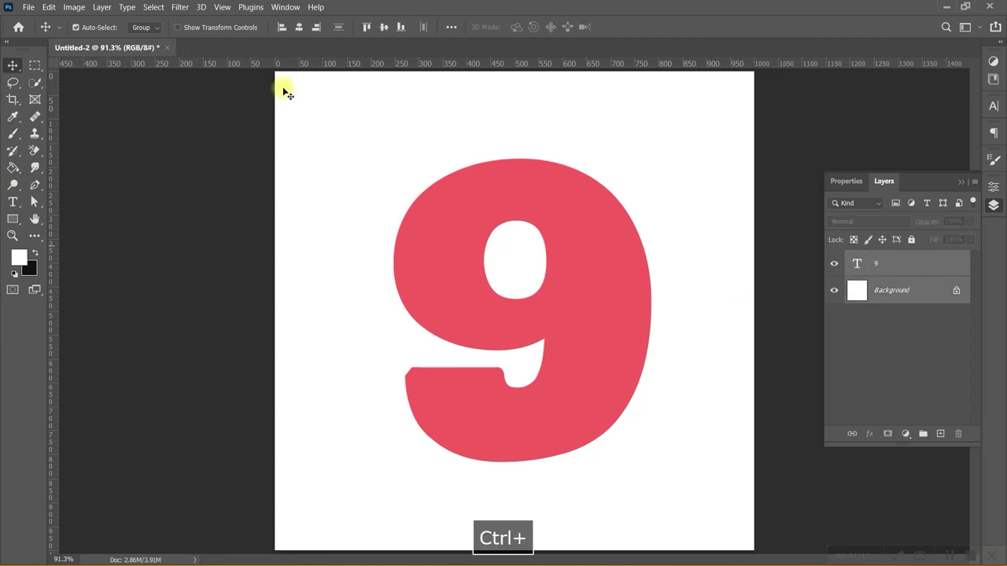
{"action": "left_click", "coordinate": [296, 29]}
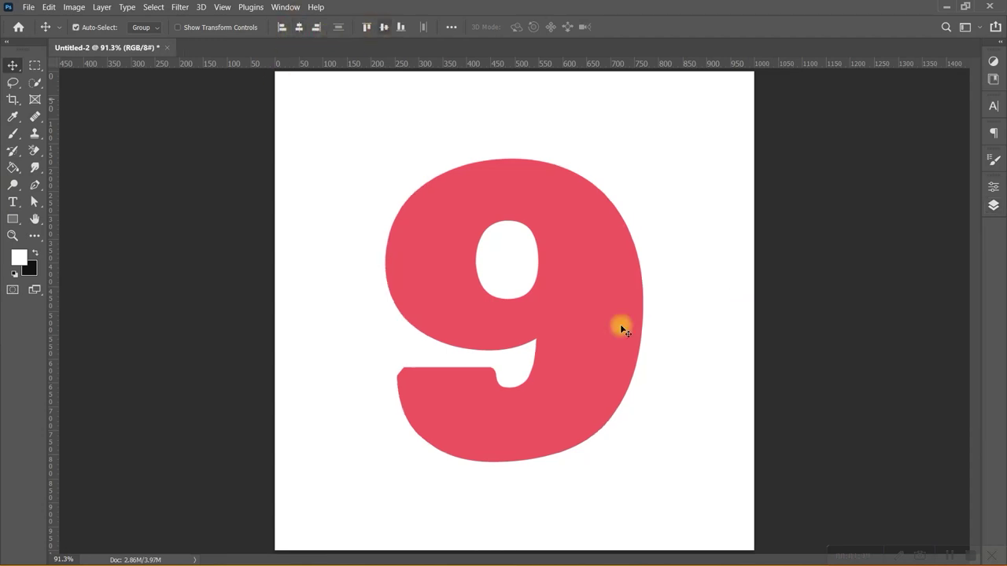
{"action": "left_click", "coordinate": [995, 206]}
{"action": "left_click", "coordinate": [895, 269]}
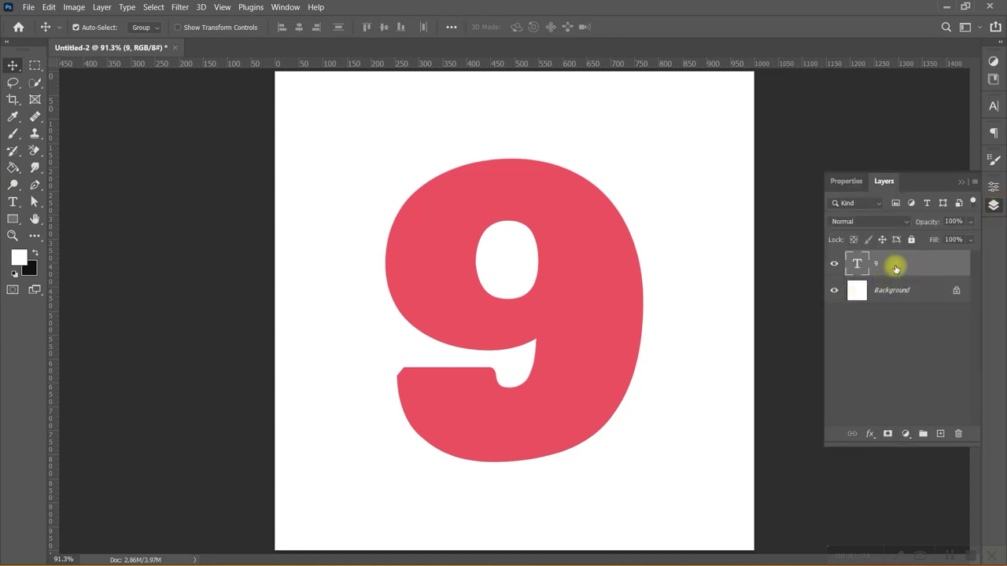
Place the mother-and-baby photo into the document as a linked file
{"action": "left_click", "coordinate": [31, 7]}
{"action": "left_click", "coordinate": [32, 7]}
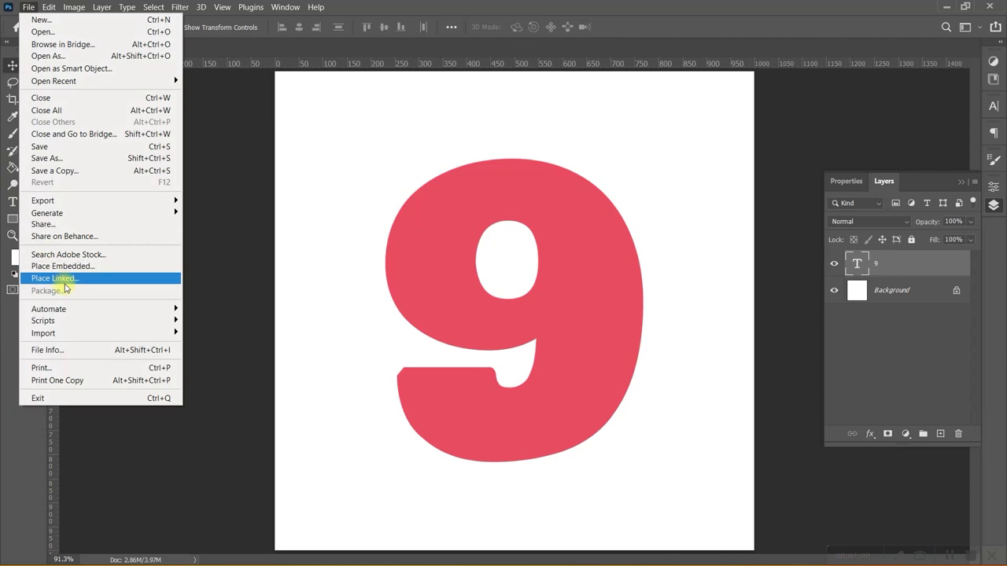
{"action": "left_click", "coordinate": [66, 285]}
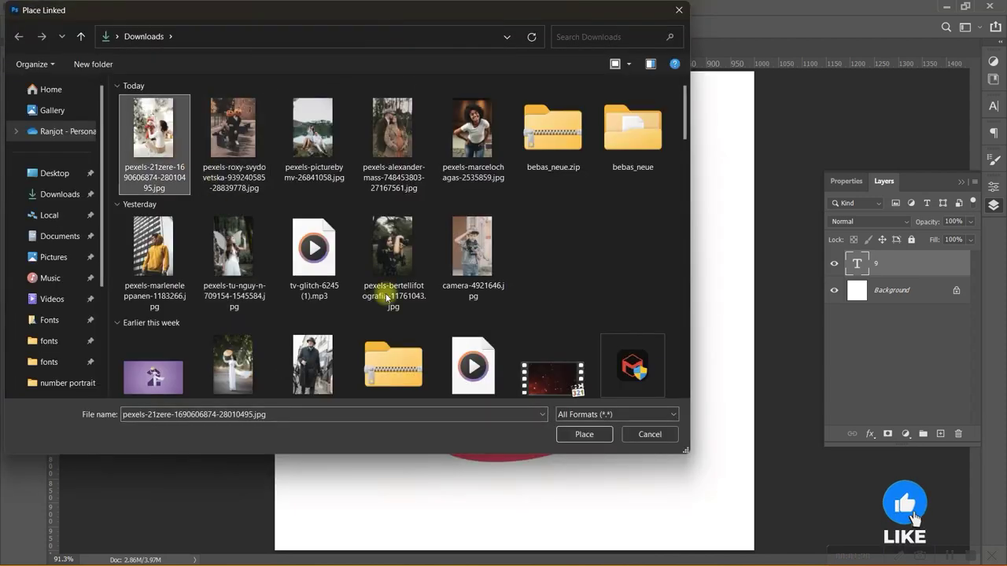
{"action": "left_click", "coordinate": [583, 434]}
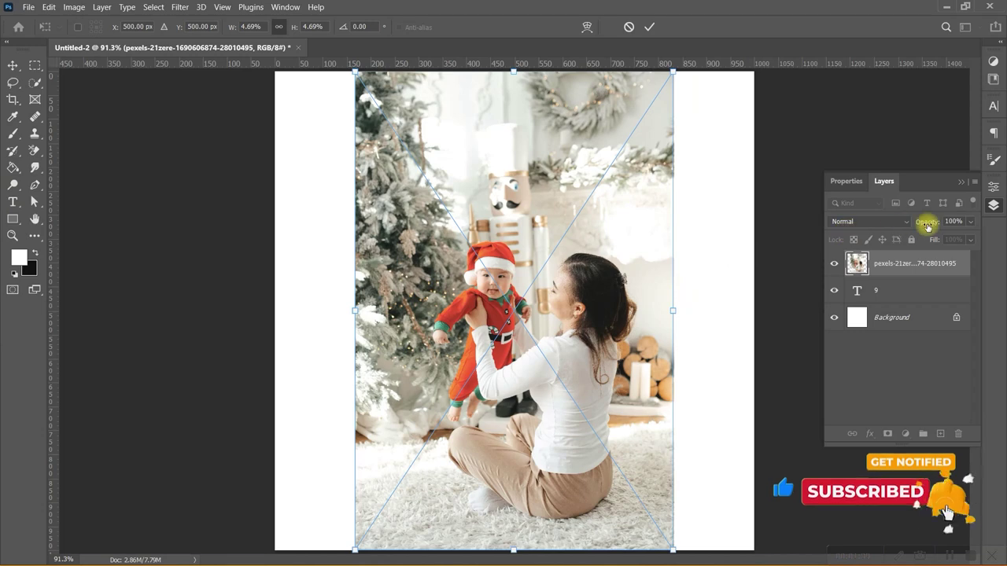
With opacity lowered, scale and position the photo over the 9
{"action": "left_click_drag", "start_coordinate": [932, 221], "coordinate": [910, 223]}
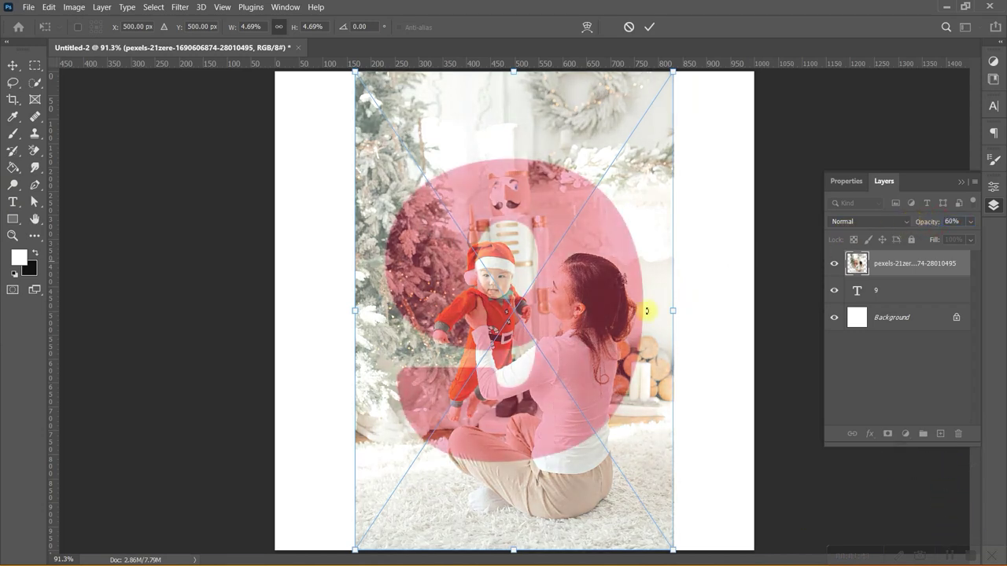
{"action": "left_click_drag", "start_coordinate": [513, 371], "coordinate": [500, 298]}
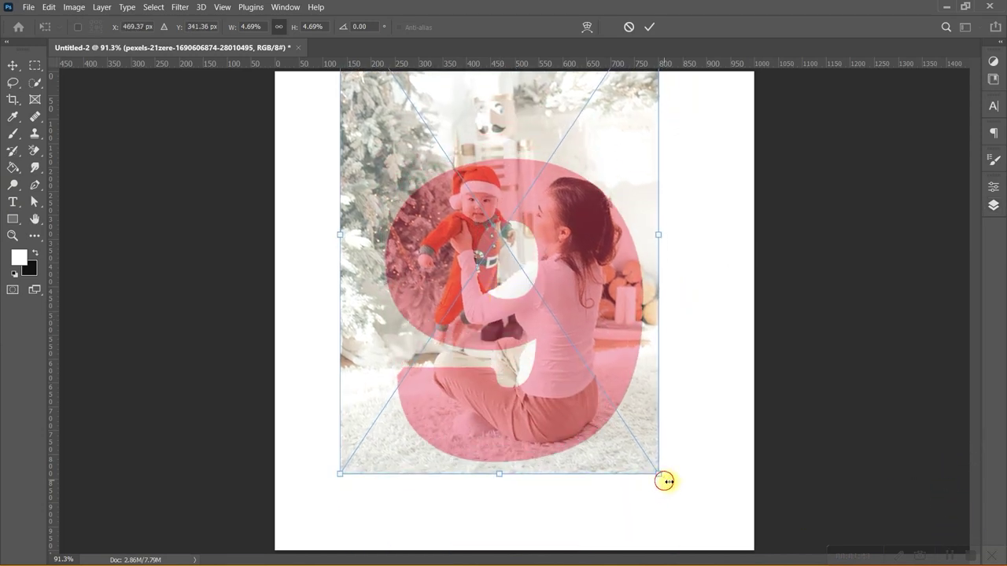
{"action": "left_click_drag", "start_coordinate": [664, 480], "coordinate": [722, 523]}
{"action": "left_click_drag", "start_coordinate": [654, 453], "coordinate": [617, 432]}
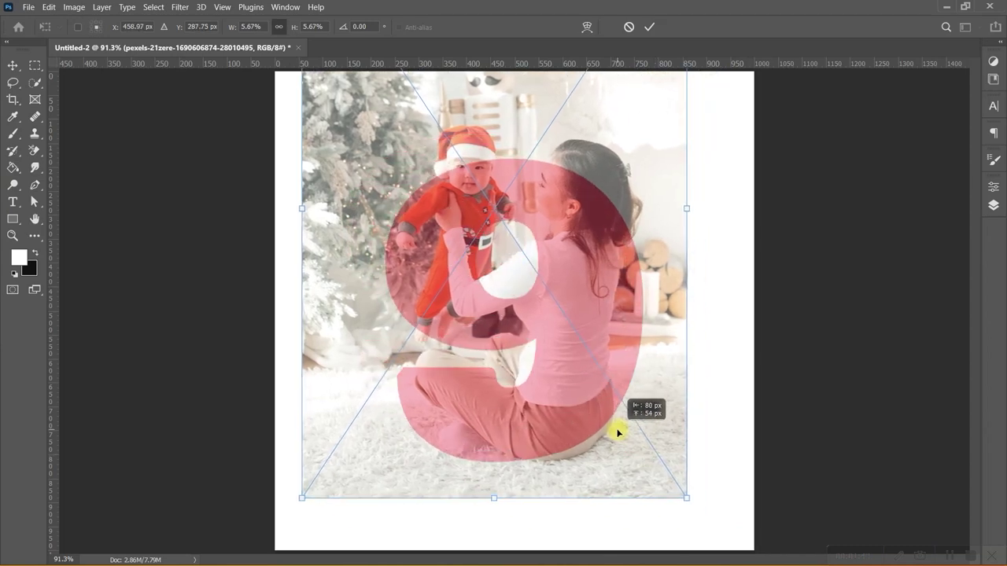
{"action": "left_click_drag", "start_coordinate": [623, 435], "coordinate": [617, 437]}
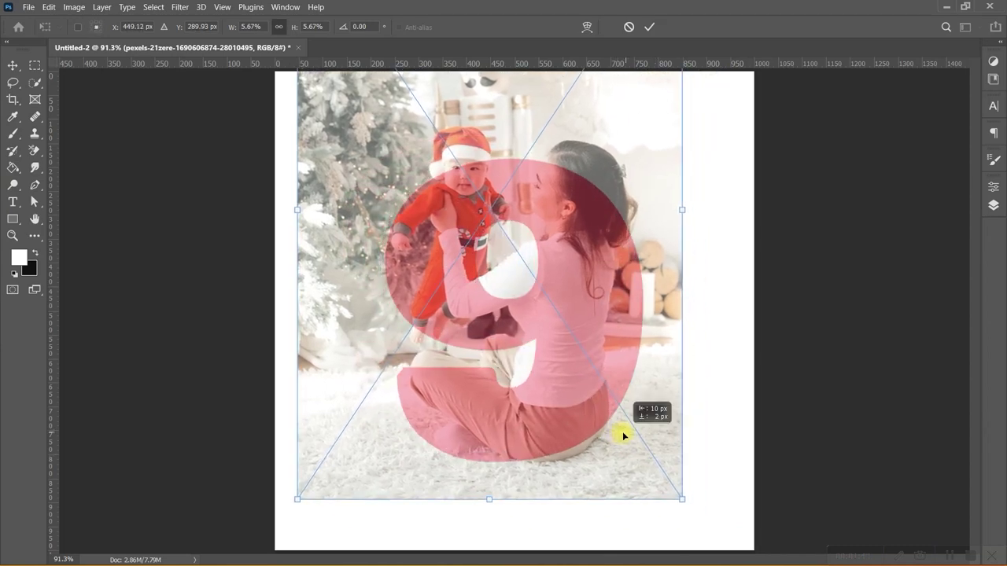
{"action": "left_click_drag", "start_coordinate": [593, 376], "coordinate": [599, 382]}
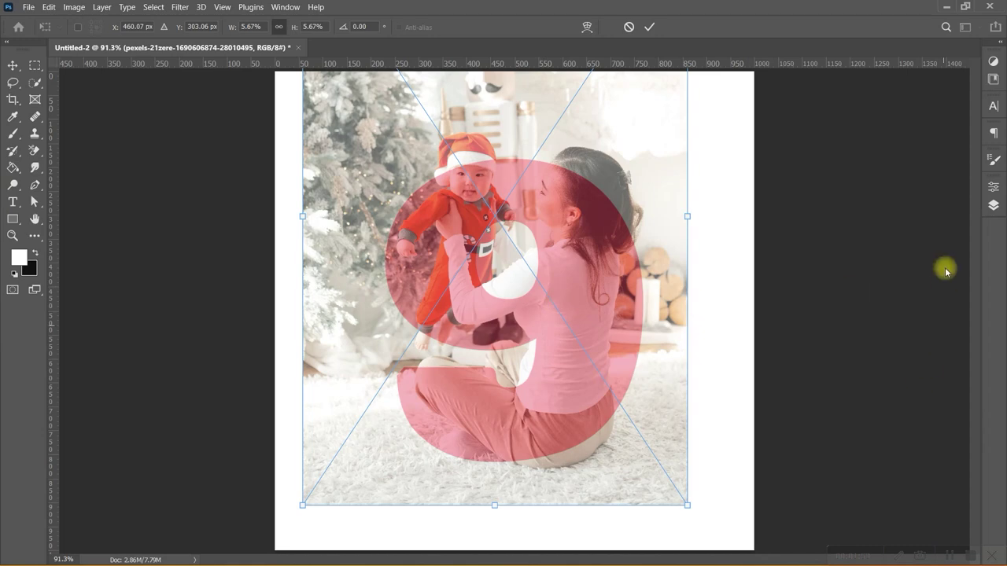
Restore the photo's opacity to 100% and commit its size and placement
{"action": "left_click", "coordinate": [993, 205]}
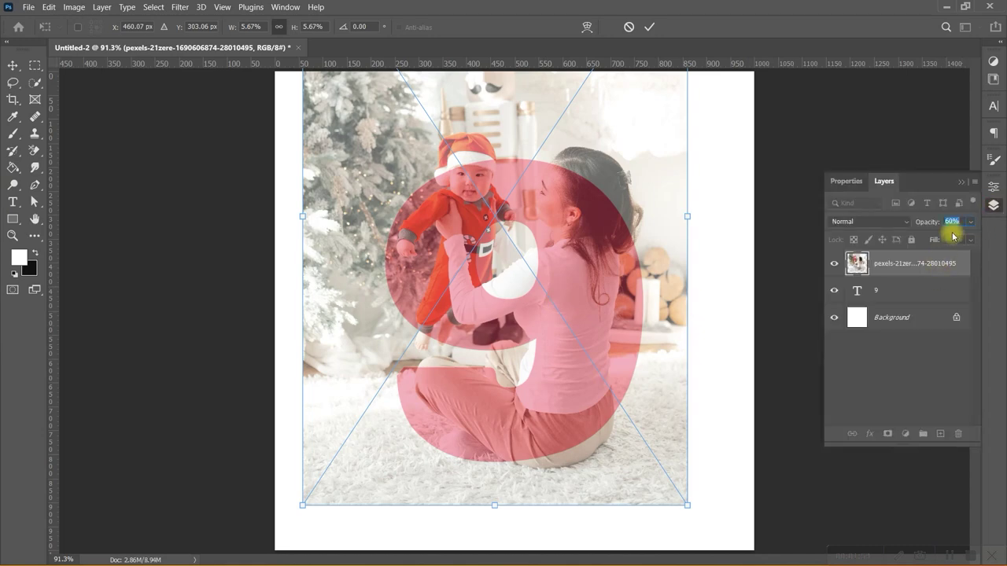
{"action": "type", "text": "100"}
{"action": "key", "text": "Return"}
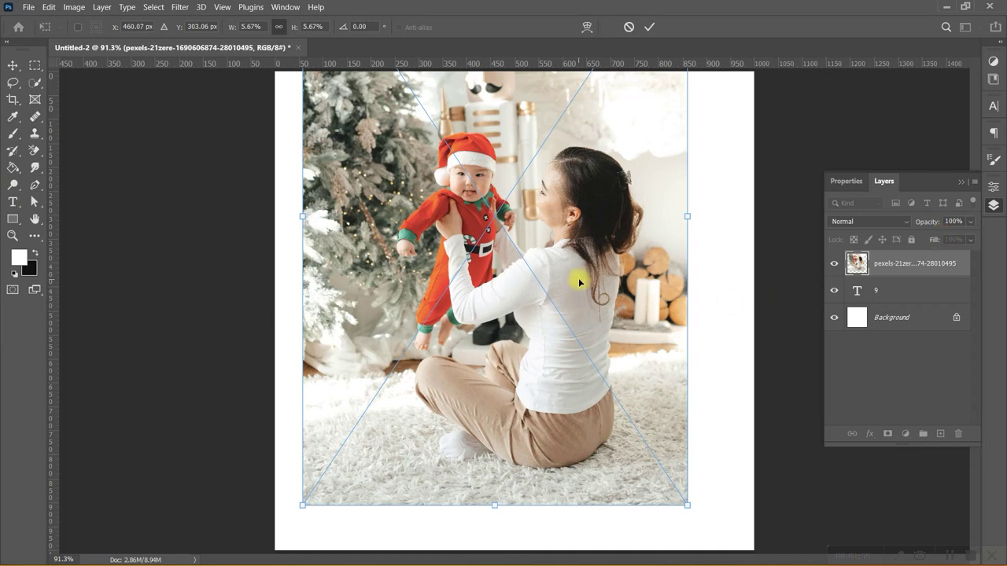
{"action": "key", "text": "Return"}
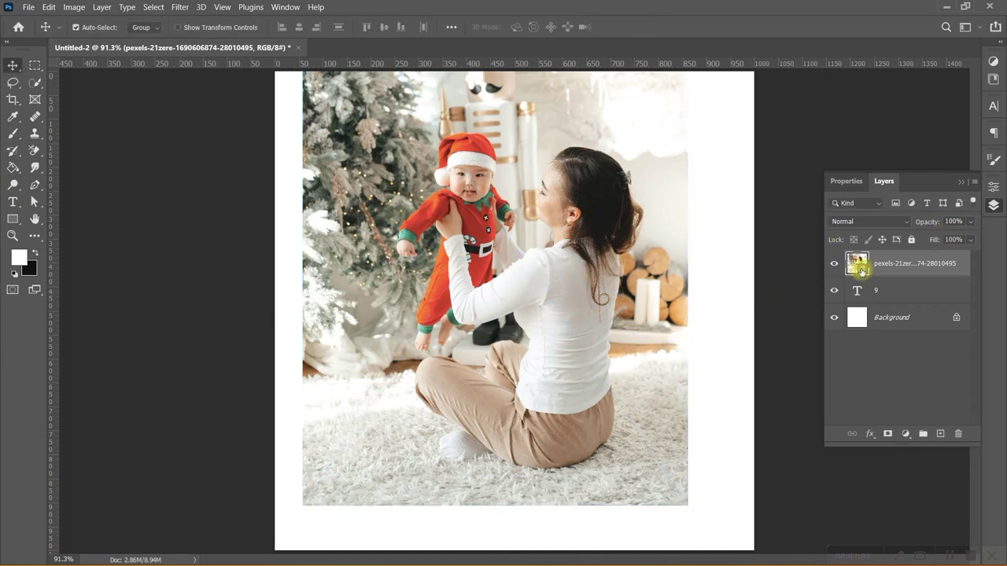
Rasterize the photo layer and use Select > Subject on the mother and baby
{"action": "right_click", "coordinate": [891, 271]}
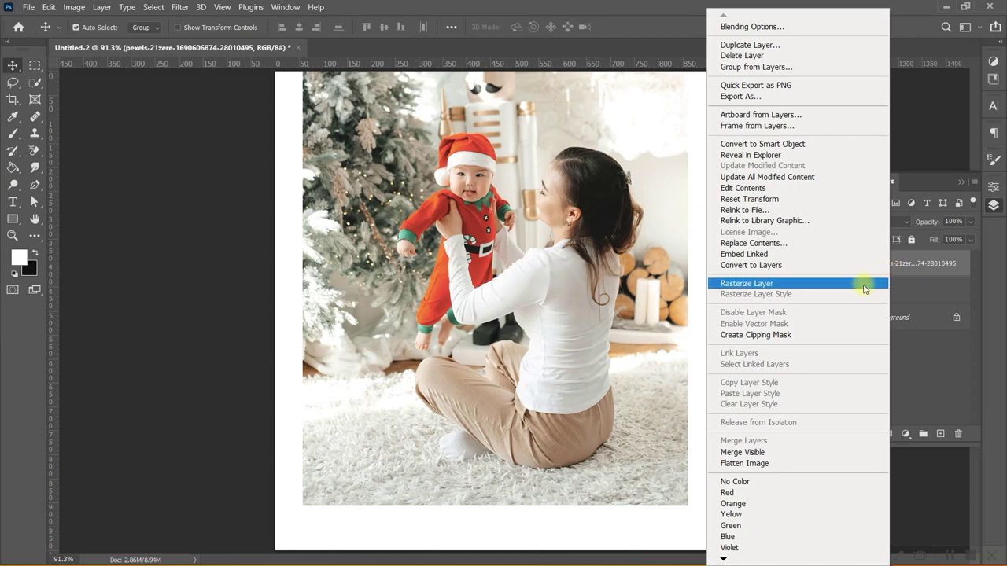
{"action": "left_click", "coordinate": [808, 284]}
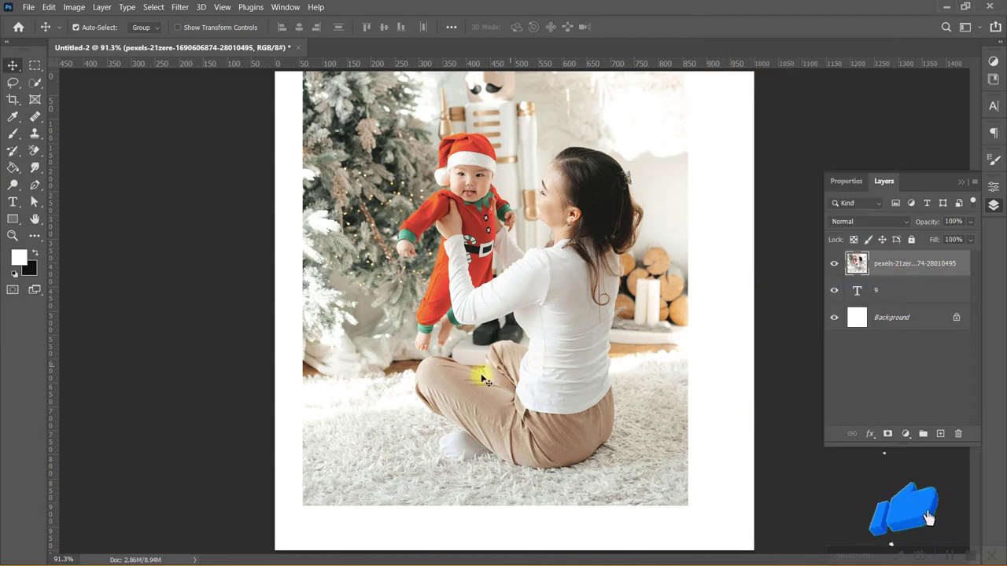
{"action": "left_click", "coordinate": [153, 7]}
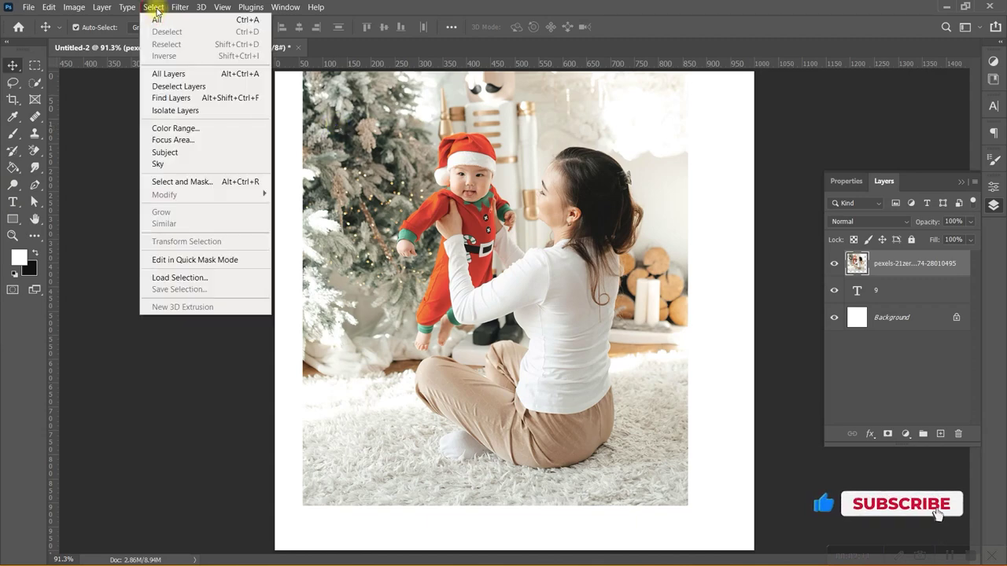
{"action": "left_click", "coordinate": [224, 152]}
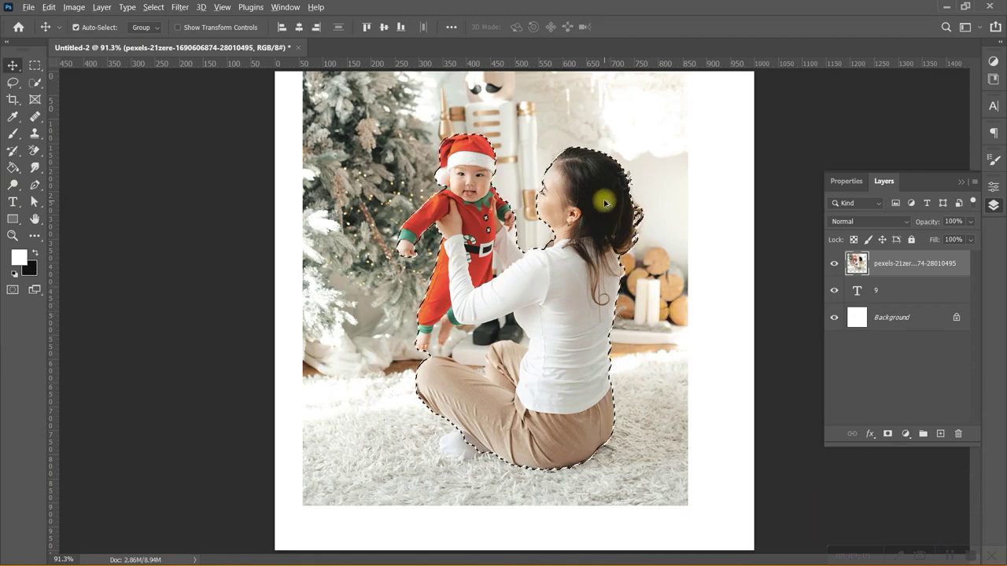
{"action": "scroll", "coordinate": [550, 173], "scroll_direction": "up", "scroll_amount": 3}
{"action": "scroll", "coordinate": [496, 165], "scroll_direction": "up", "scroll_amount": 3}
{"action": "scroll", "coordinate": [475, 167], "scroll_direction": "up", "scroll_amount": 3}
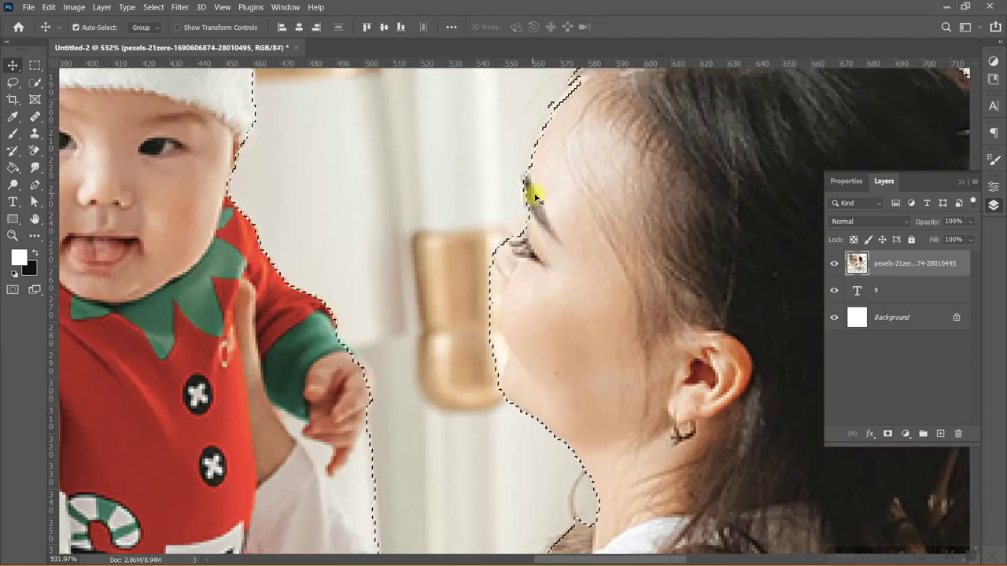
Switch to the Polygonal Lasso in add-to-selection mode
{"action": "left_click", "coordinate": [577, 295]}
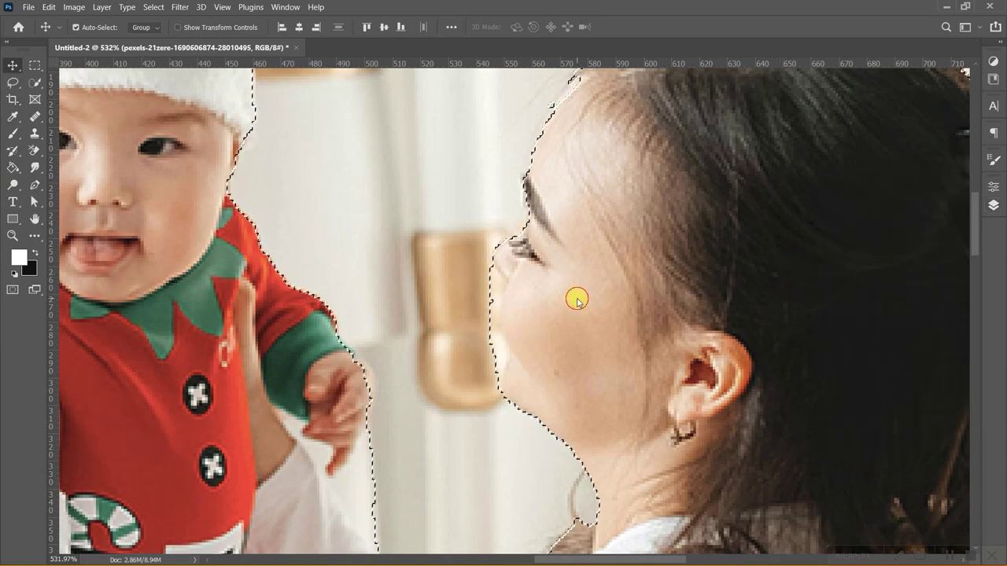
{"action": "left_click", "coordinate": [993, 206]}
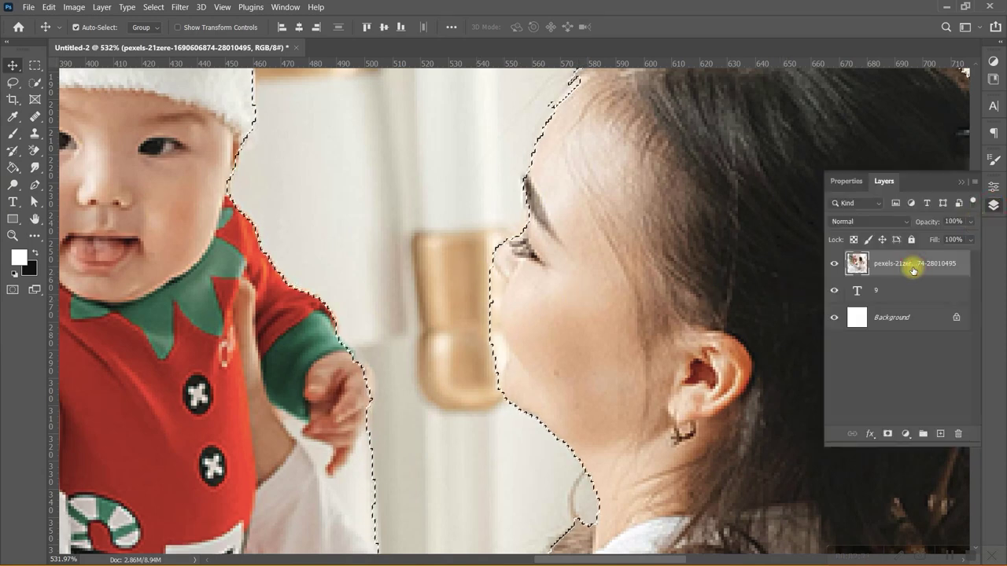
{"action": "key", "text": "shift+l"}
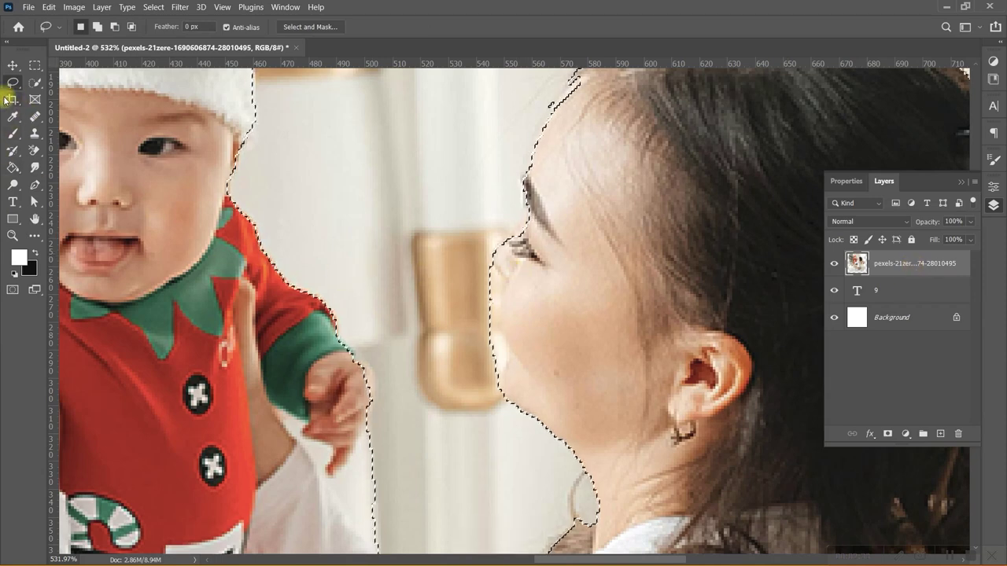
{"action": "key", "text": "shift+l"}
{"action": "scroll", "coordinate": [500, 216], "scroll_direction": "up", "scroll_amount": 3}
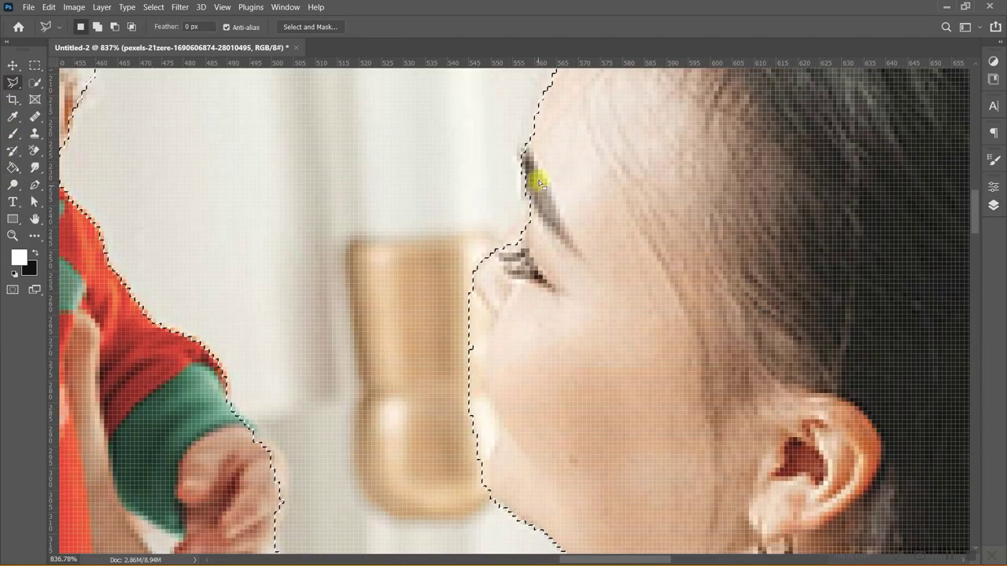
{"action": "key", "text": "shift"}
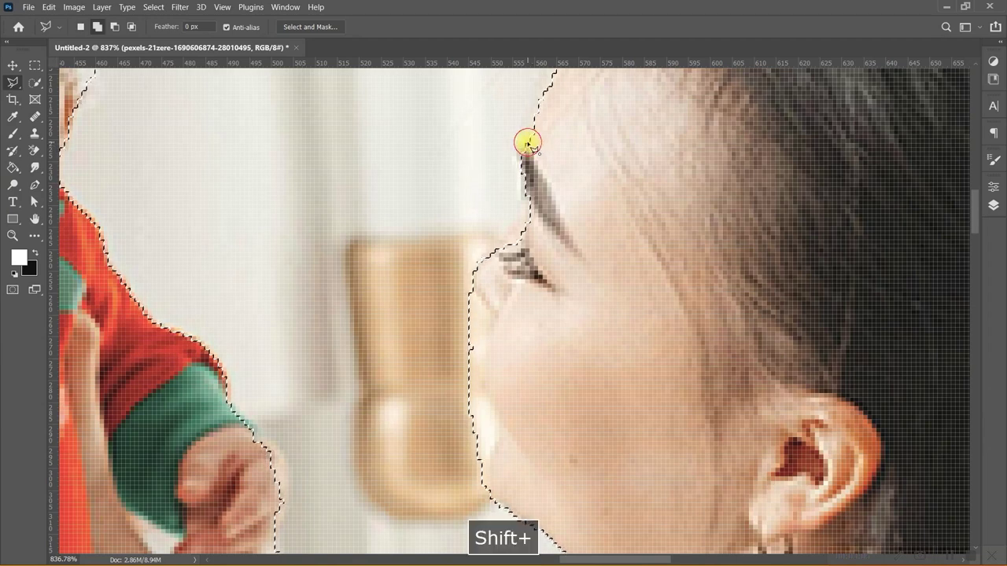
Trace along the mother's forehead and nose to add that strip to the selection
{"action": "left_click", "coordinate": [519, 148], "text": "shift"}
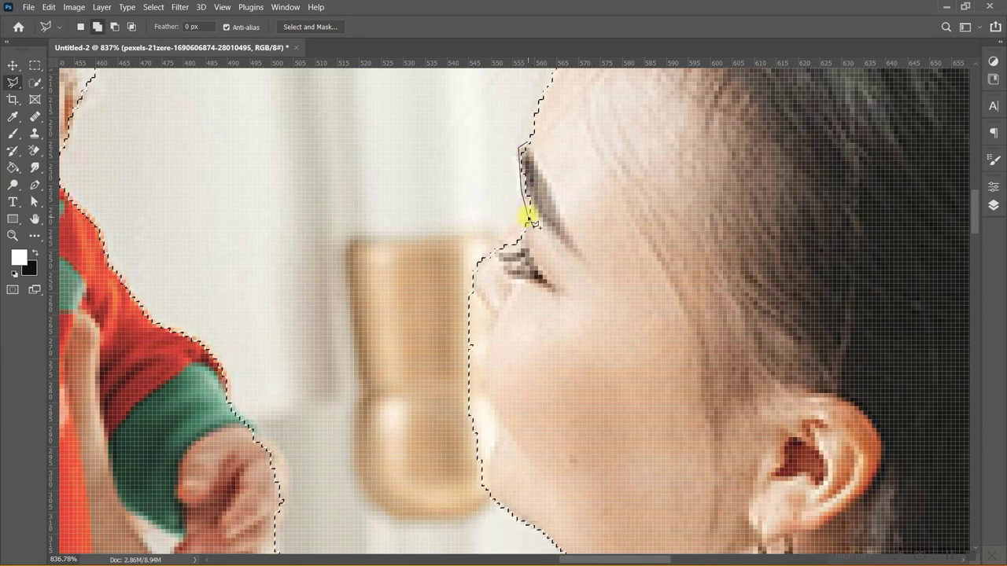
{"action": "left_click", "coordinate": [525, 214]}
{"action": "left_click", "coordinate": [474, 261]}
{"action": "left_click", "coordinate": [472, 292]}
{"action": "left_click", "coordinate": [490, 313]}
{"action": "left_click", "coordinate": [485, 334]}
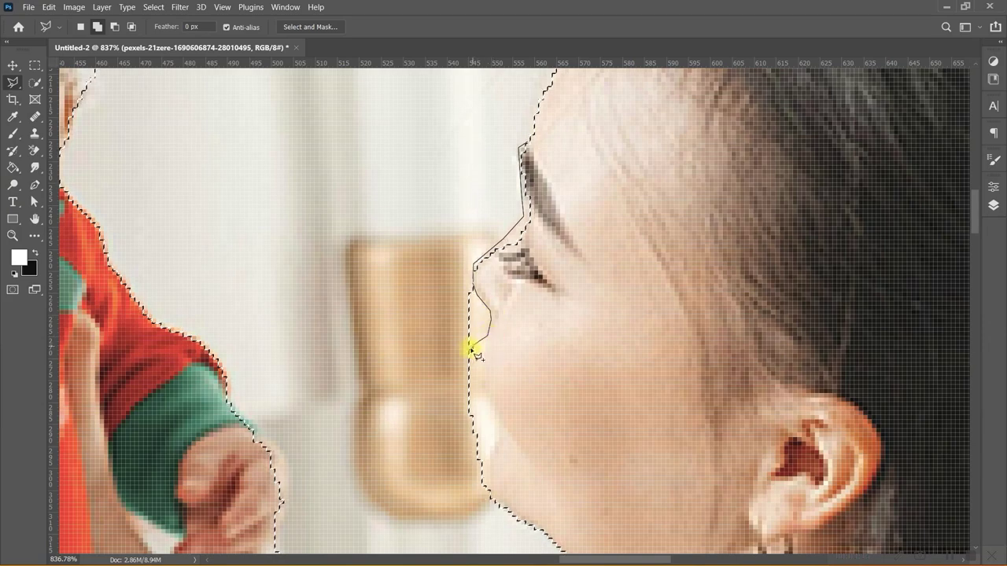
{"action": "double_click", "coordinate": [469, 367]}
{"action": "key", "text": "ctrl+0"}
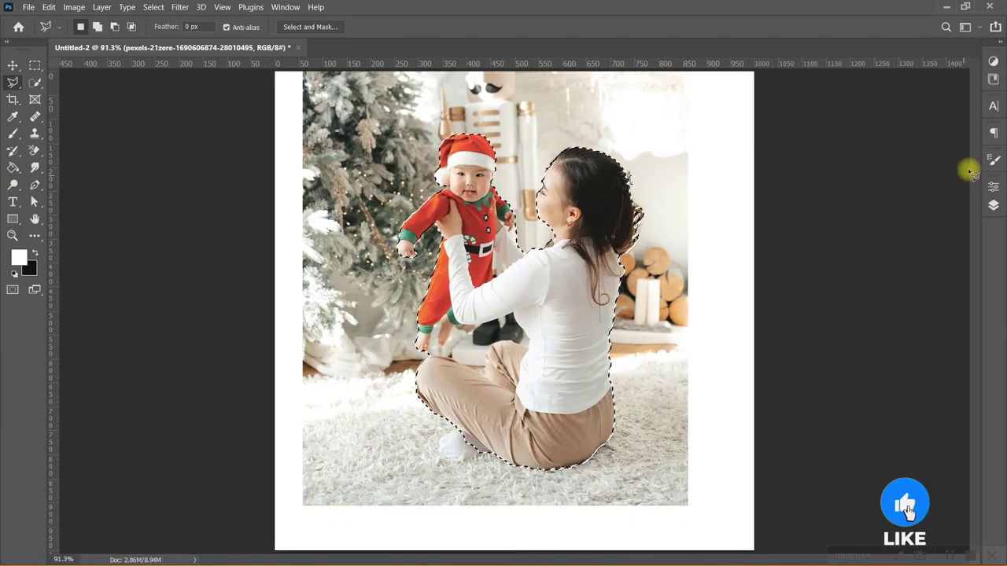
{"action": "left_click", "coordinate": [994, 204]}
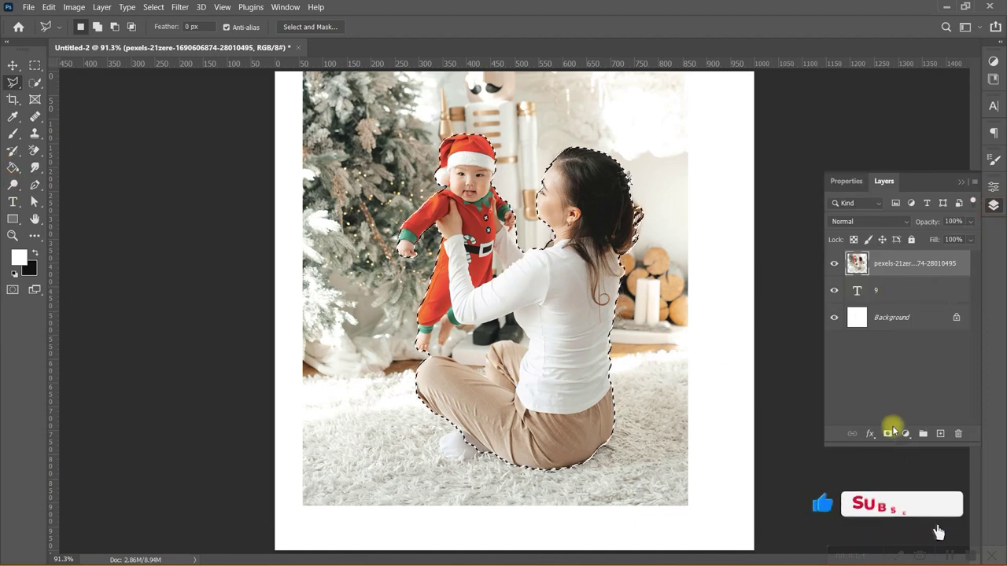
Mask the photo to the mother-and-baby selection and duplicate the masked layer
{"action": "left_click", "coordinate": [888, 433]}
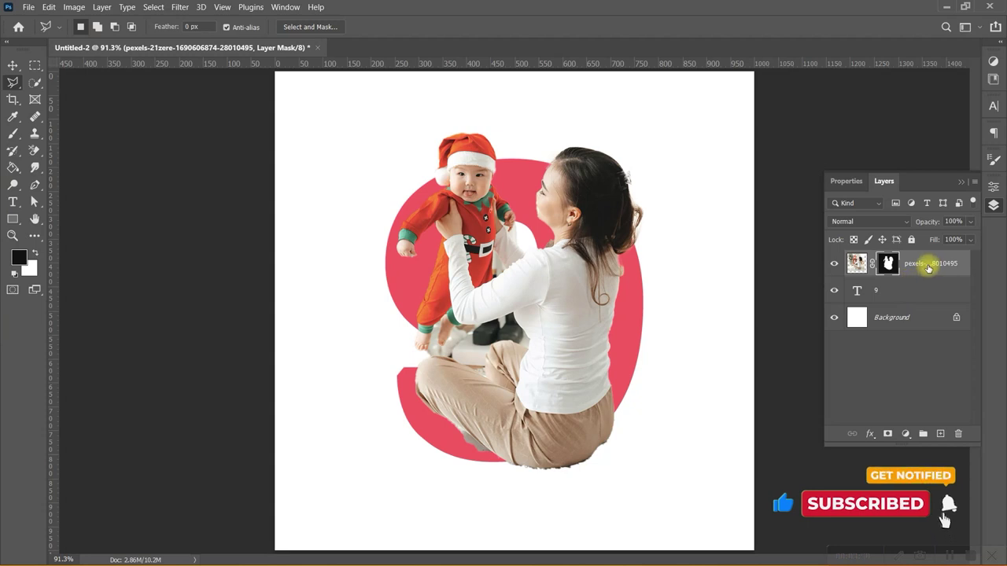
{"action": "key", "text": "ctrl+j"}
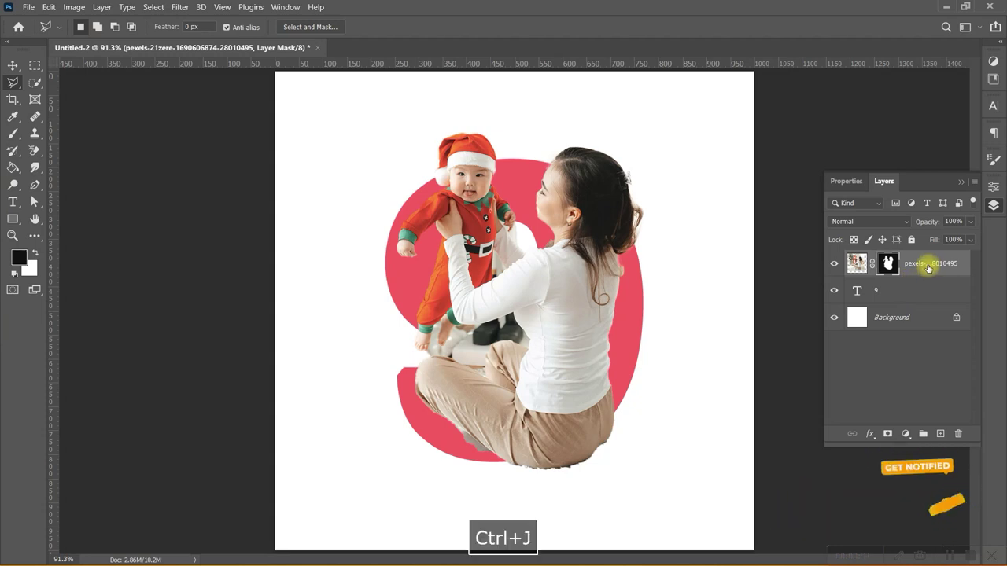
{"action": "left_click", "coordinate": [911, 293]}
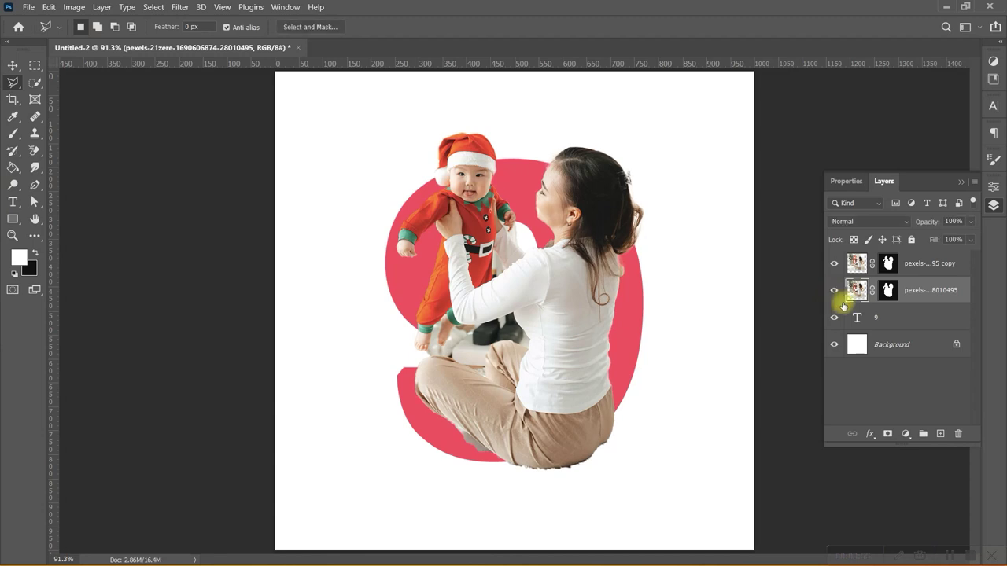
Create a clipping mask clipping the original photo layer to the 9 text layer
{"action": "right_click", "coordinate": [922, 300]}
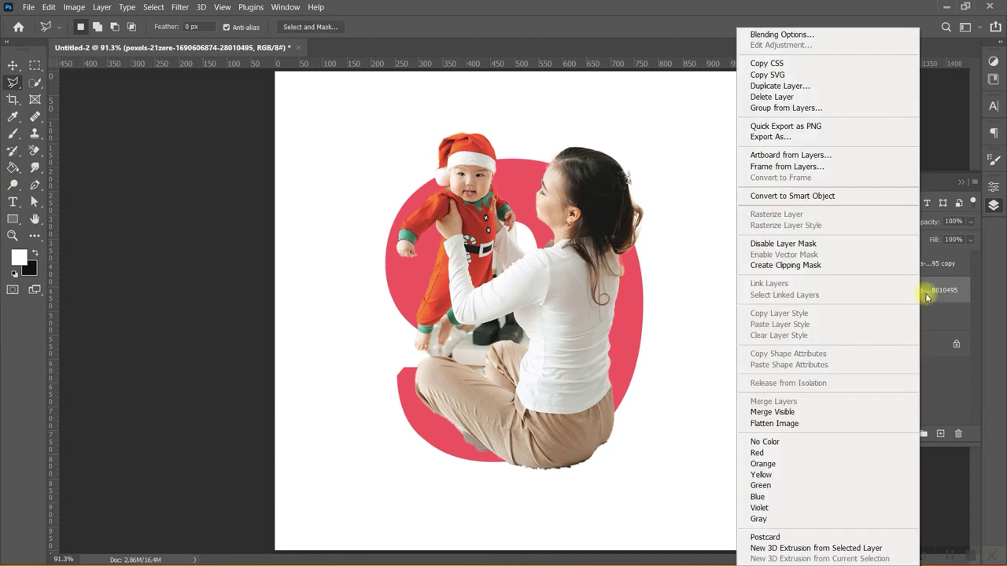
{"action": "left_click", "coordinate": [818, 268]}
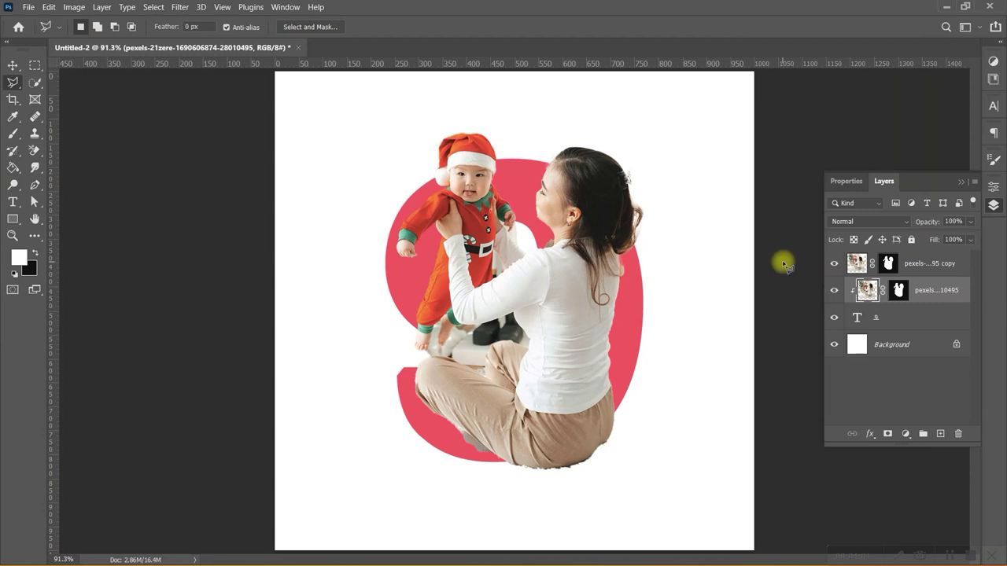
{"action": "left_click", "coordinate": [918, 268]}
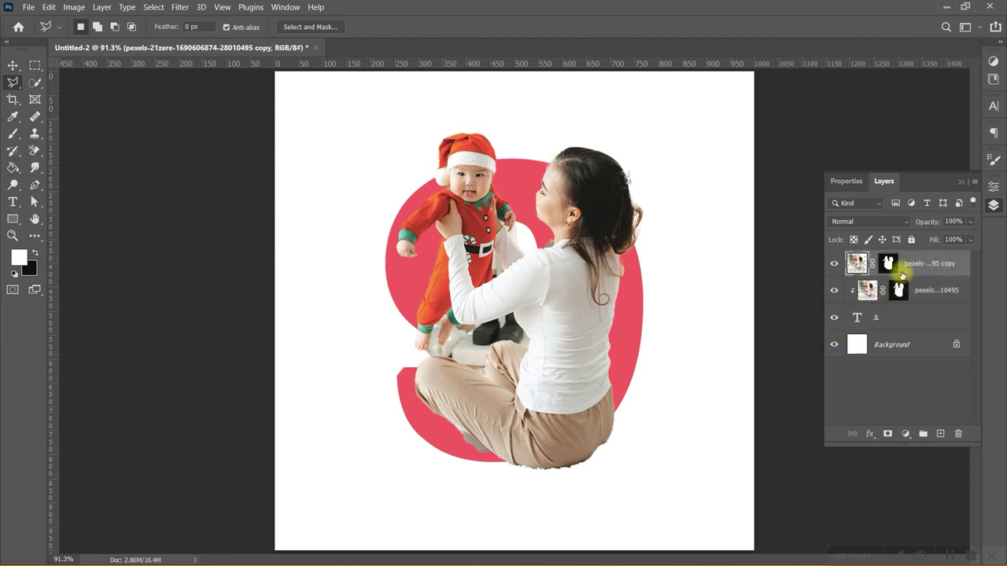
{"action": "left_click", "coordinate": [897, 270]}
{"action": "left_click", "coordinate": [873, 318]}
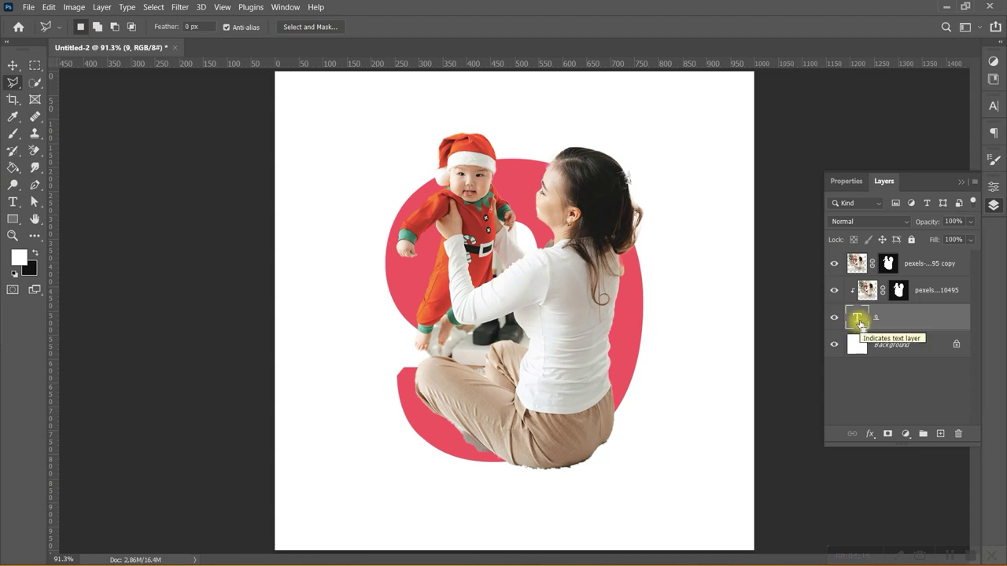
Use the inverted 9 selection to hide the copy's photo inside the 9's hole and notch, then deselect
{"action": "left_click", "coordinate": [859, 321], "text": "ctrl"}
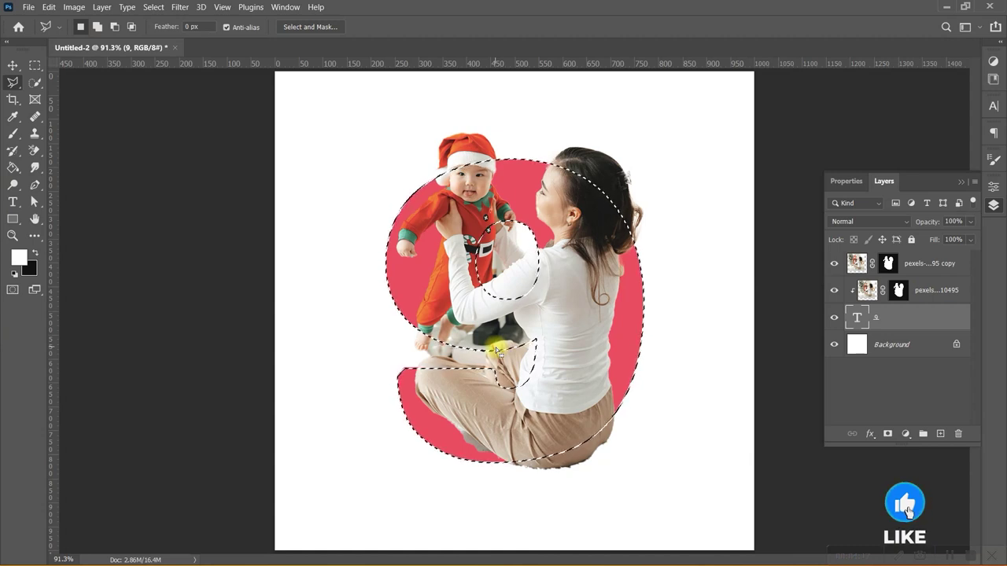
{"action": "key", "text": "ctrl+shift+i"}
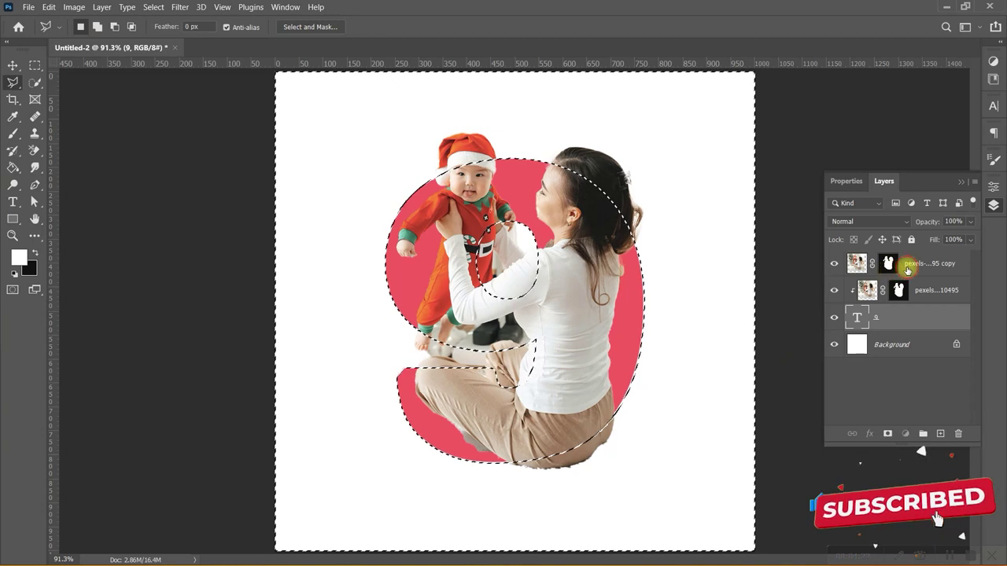
{"action": "left_click", "coordinate": [859, 264]}
{"action": "key", "text": "b"}
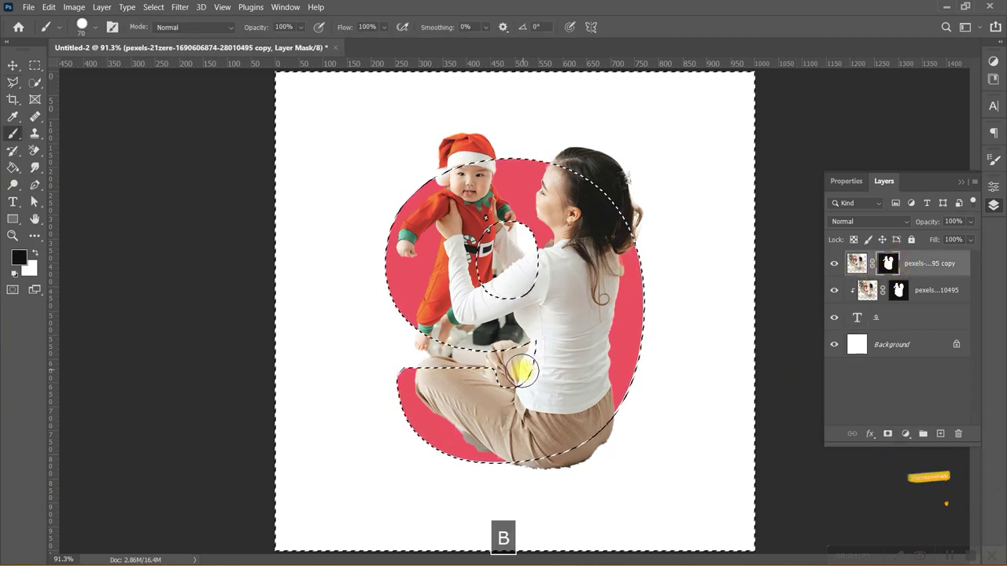
{"action": "left_click", "coordinate": [81, 27]}
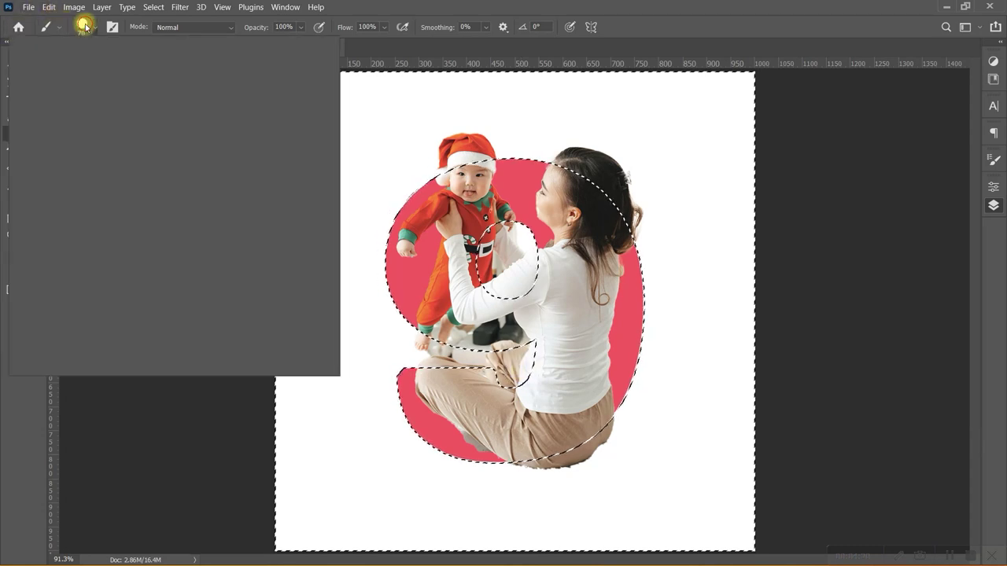
{"action": "left_click", "coordinate": [81, 30]}
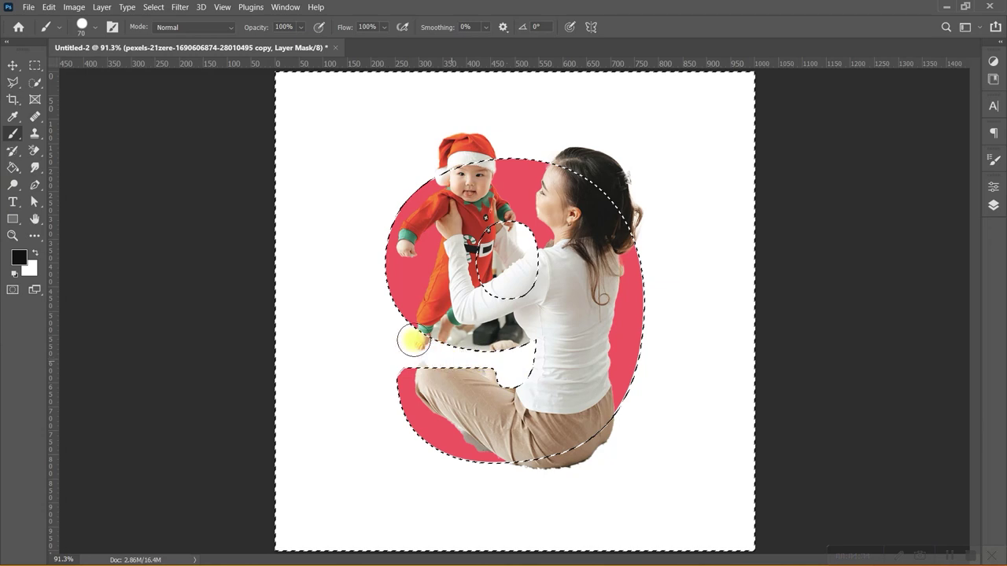
{"action": "key", "text": "v"}
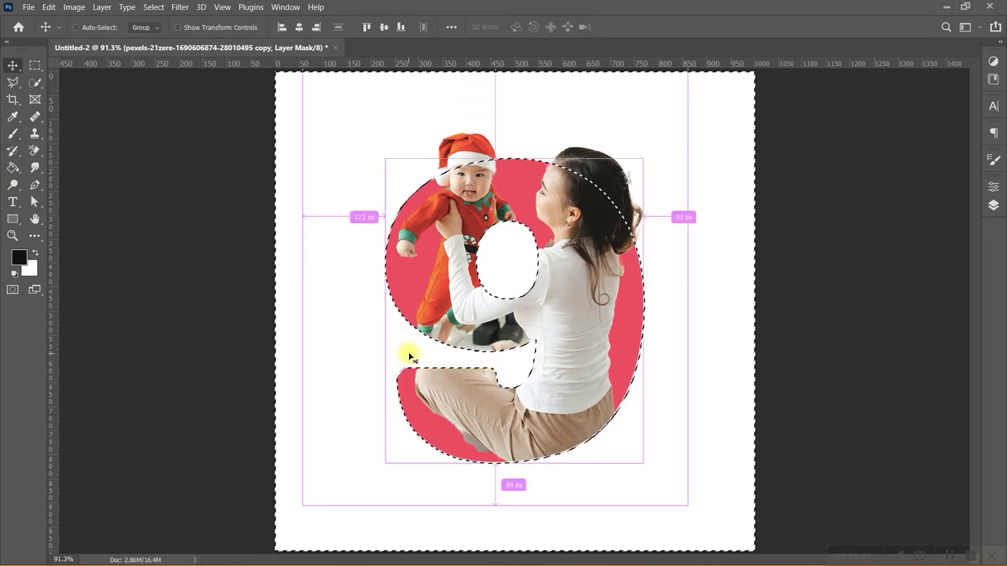
{"action": "key", "text": "ctrl+d"}
{"action": "left_click", "coordinate": [993, 205]}
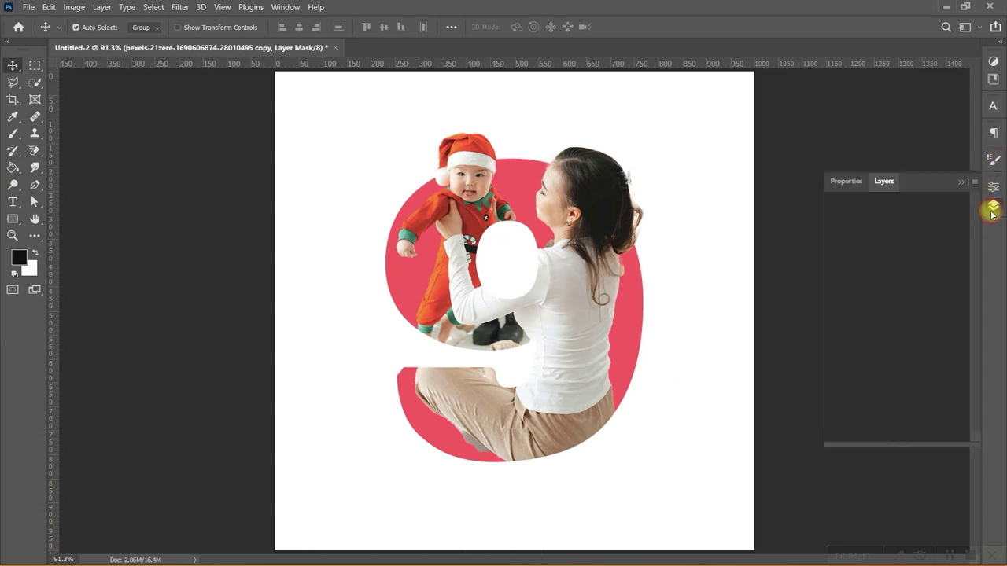
Select the 9 text layer and open its Layer Style settings from the fx menu
{"action": "left_click", "coordinate": [899, 320]}
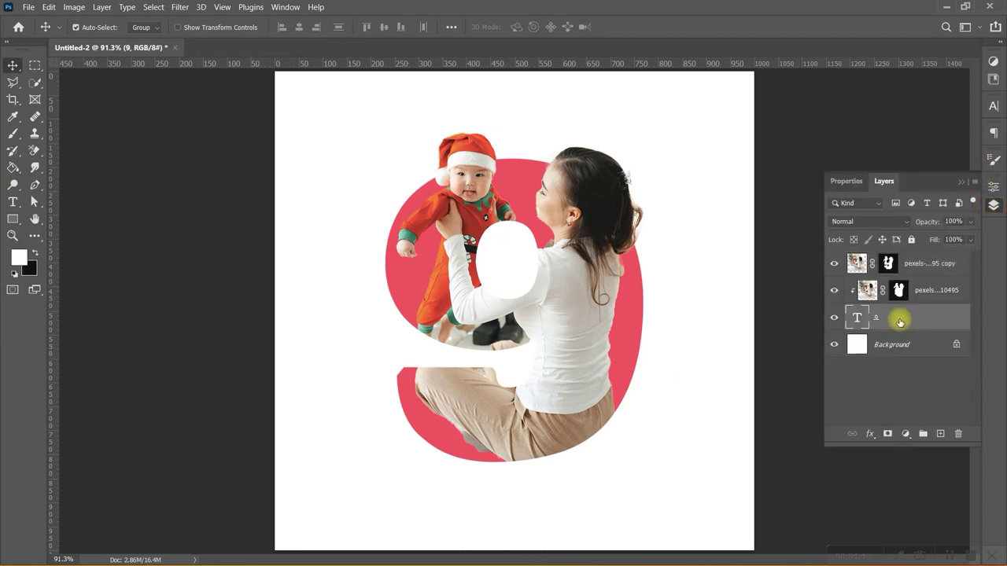
{"action": "left_click", "coordinate": [871, 433]}
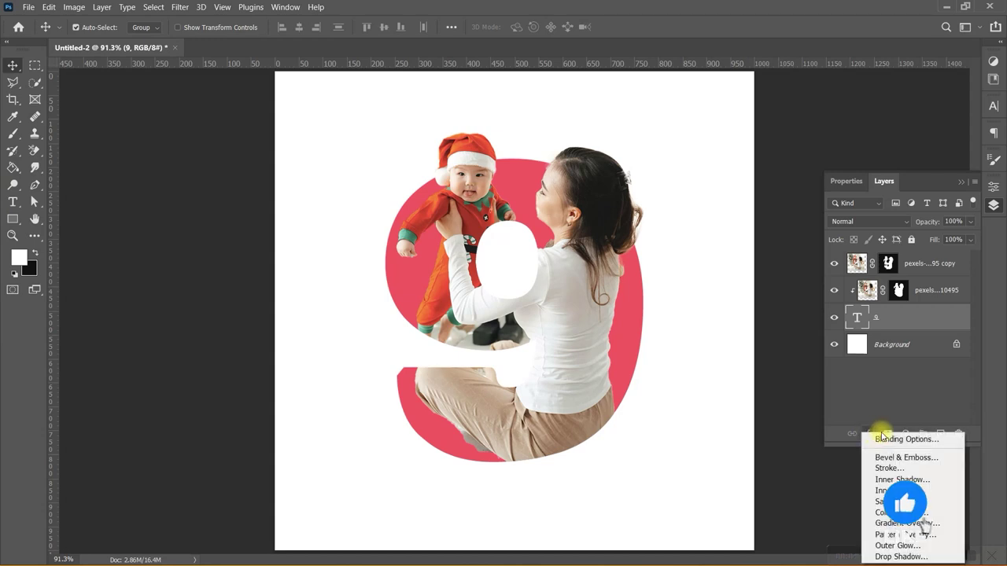
{"action": "key", "text": "Escape"}
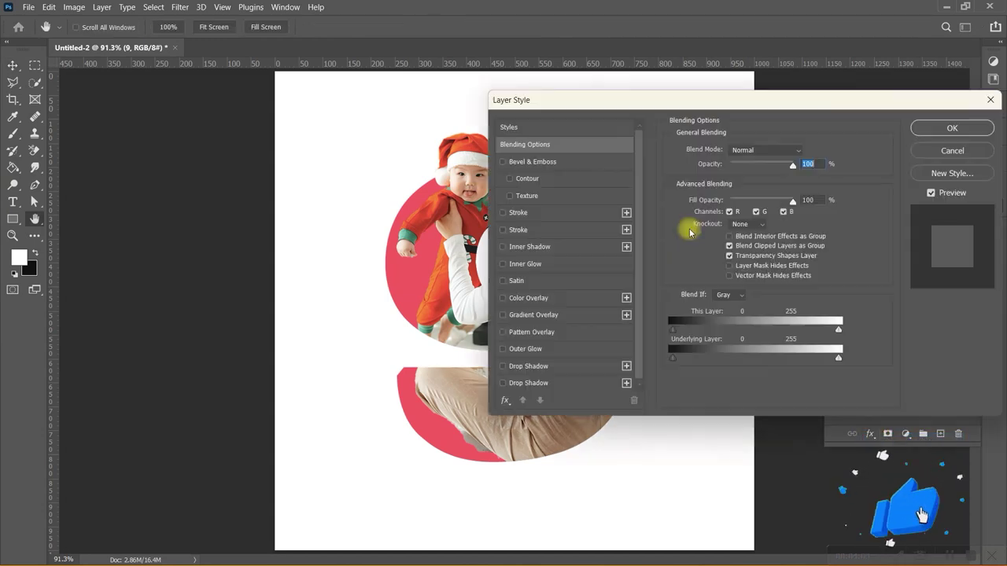
Apply a 7 px white outside stroke, inner shadow and 52% drop shadow to the 9
{"action": "left_click", "coordinate": [548, 228]}
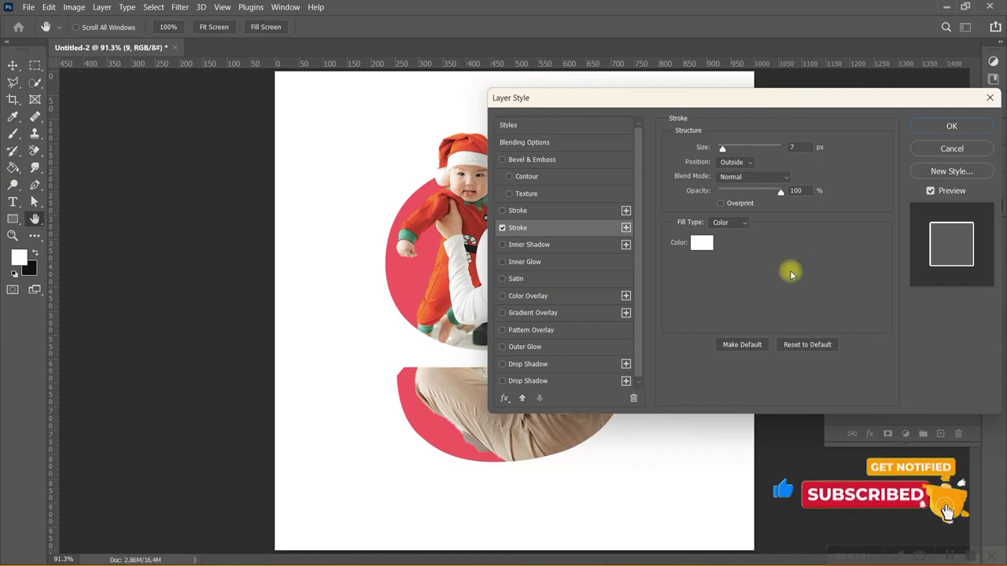
{"action": "left_click", "coordinate": [538, 247]}
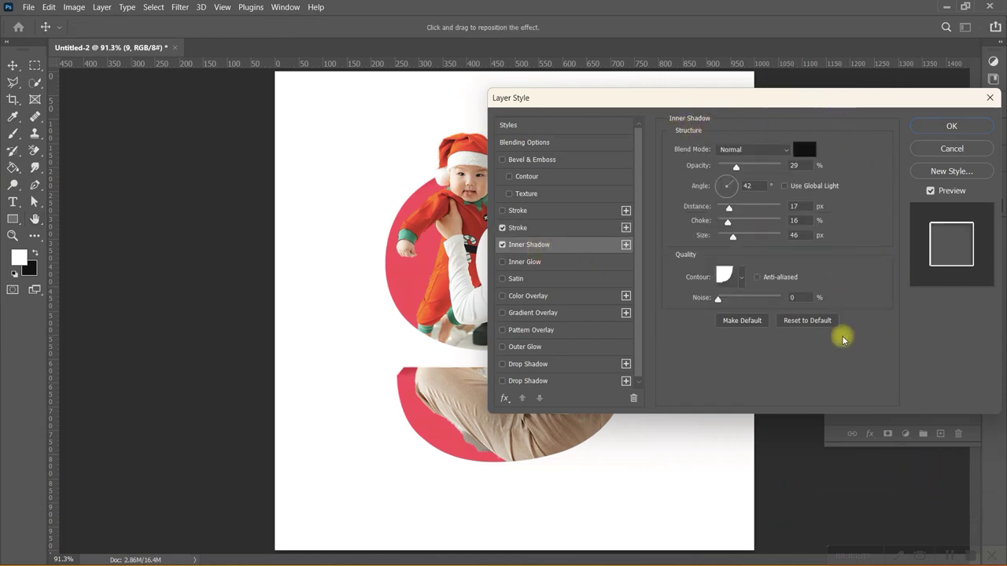
{"action": "left_click", "coordinate": [543, 381]}
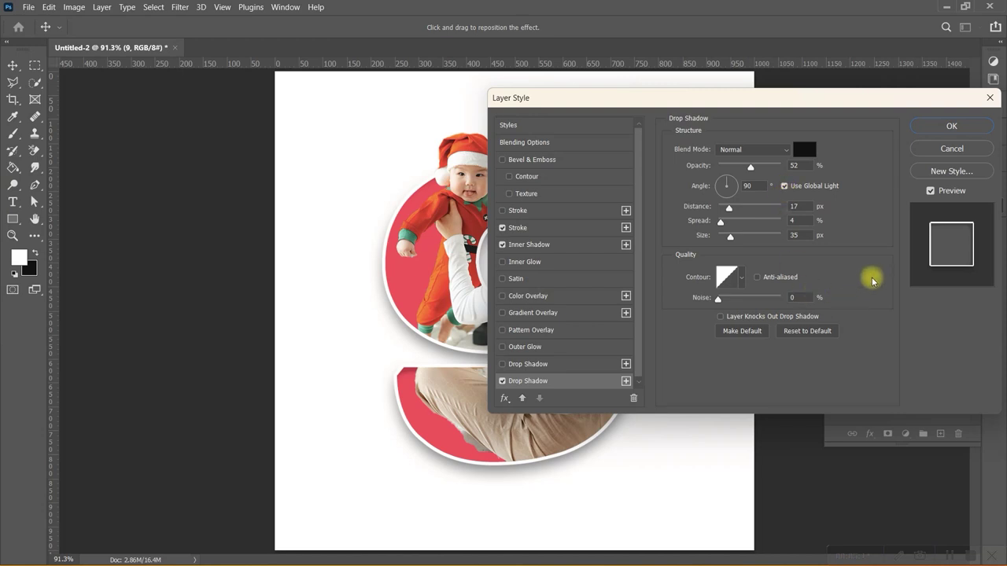
{"action": "left_click_drag", "start_coordinate": [889, 107], "coordinate": [861, 108]}
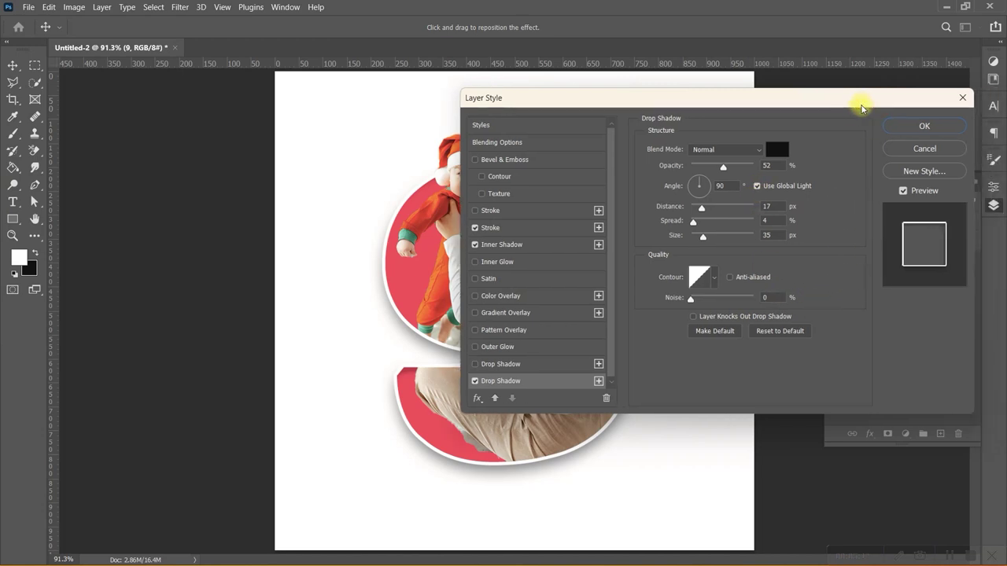
{"action": "left_click", "coordinate": [905, 126]}
{"action": "left_click", "coordinate": [928, 346]}
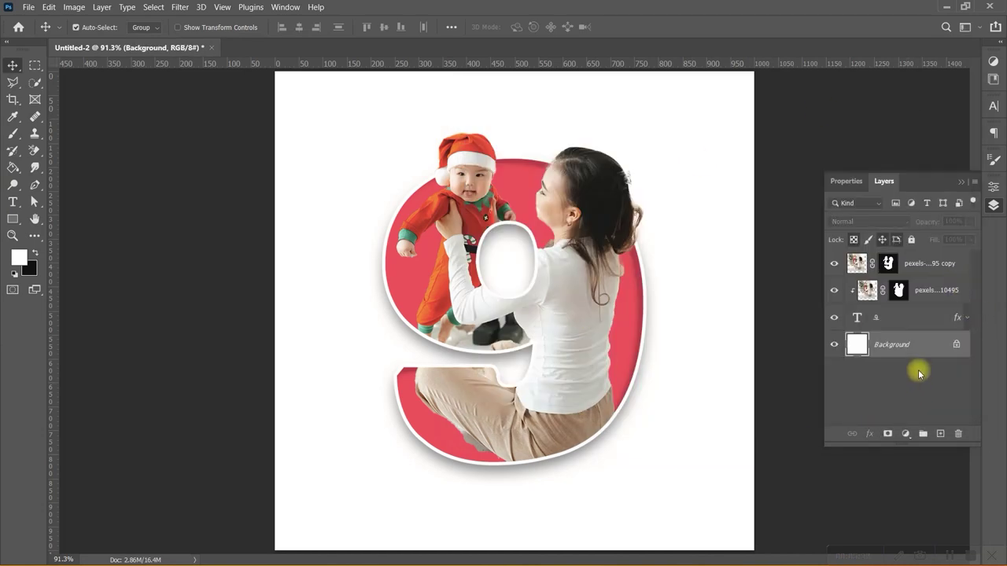
Create a Gradient Fill 1 layer just above the Background layer
{"action": "key", "text": "alt+bracketright"}
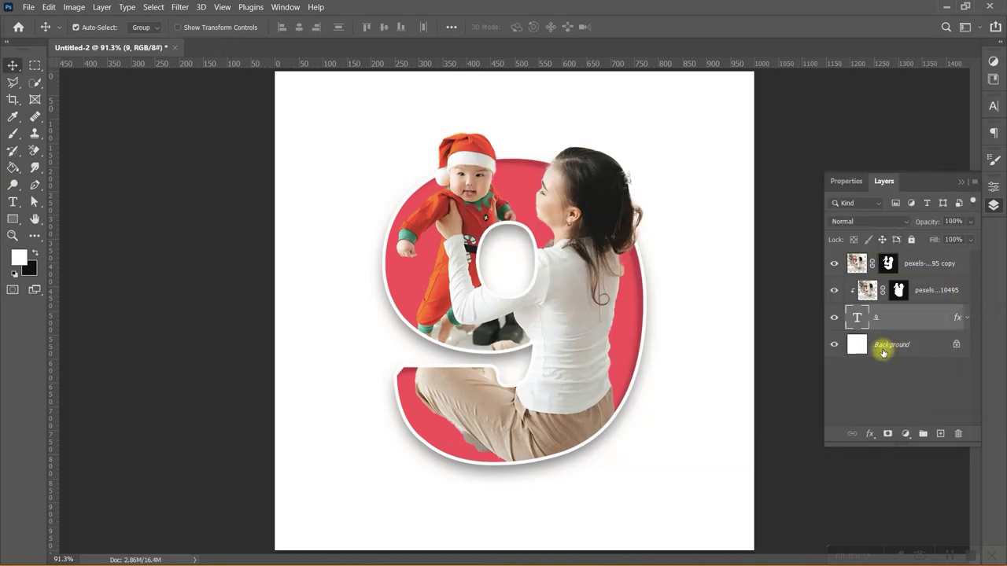
{"action": "left_click", "coordinate": [887, 348]}
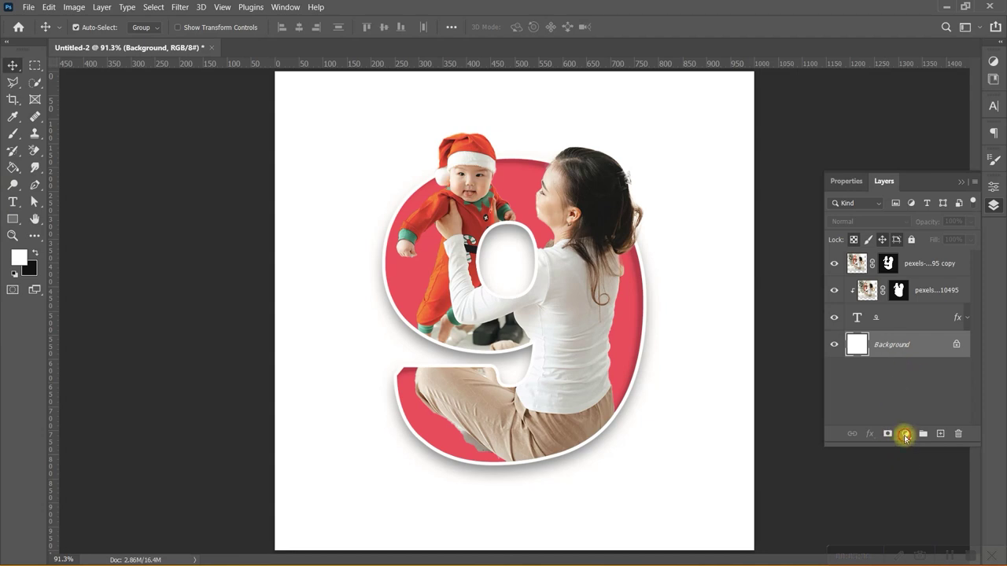
{"action": "left_click", "coordinate": [904, 435]}
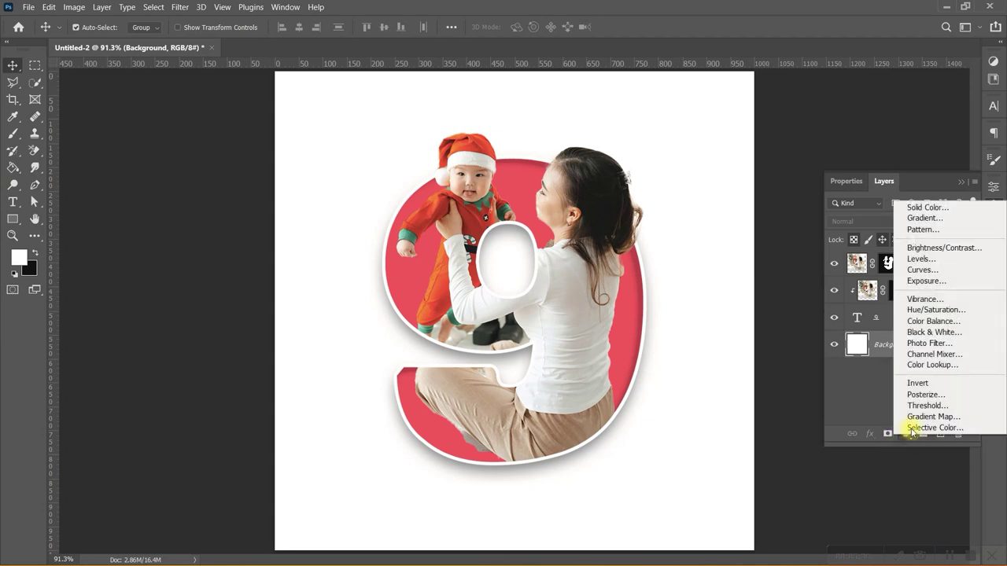
{"action": "left_click", "coordinate": [954, 219]}
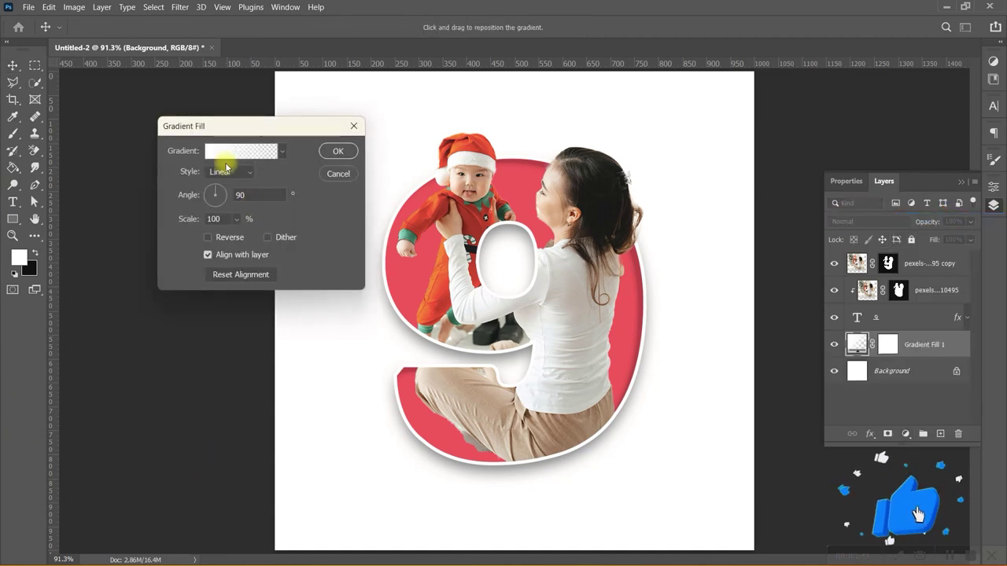
Set the gradient fill to the Grays Gray_01 preset, Radial style, 166% scale
{"action": "left_click_drag", "start_coordinate": [260, 124], "coordinate": [220, 127]}
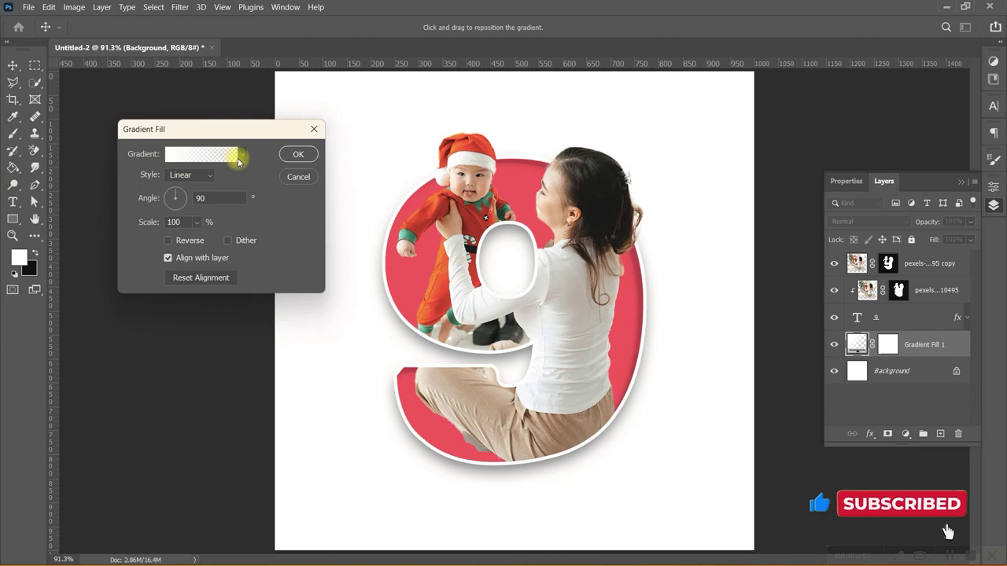
{"action": "left_click", "coordinate": [192, 154]}
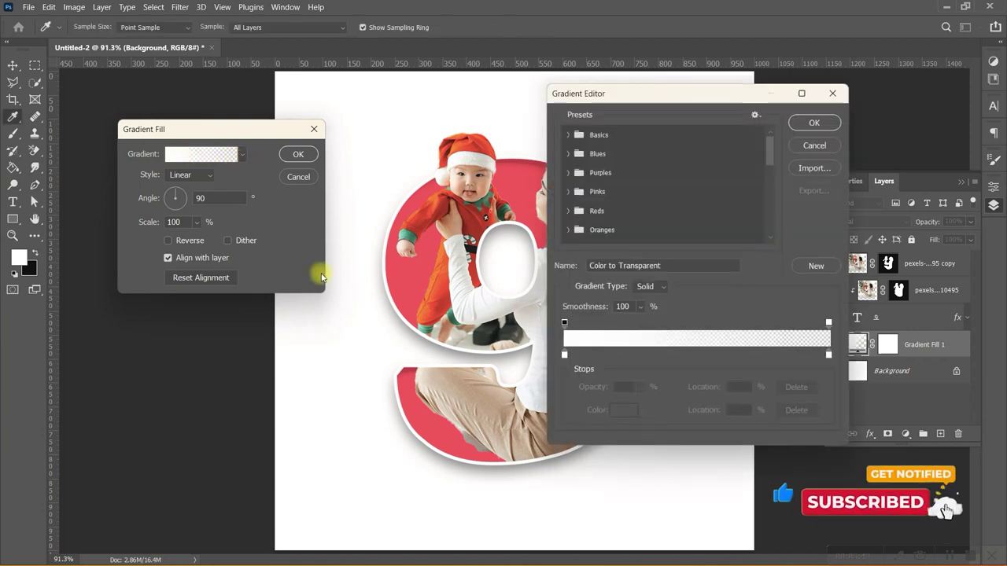
{"action": "left_click_drag", "start_coordinate": [625, 96], "coordinate": [694, 93]}
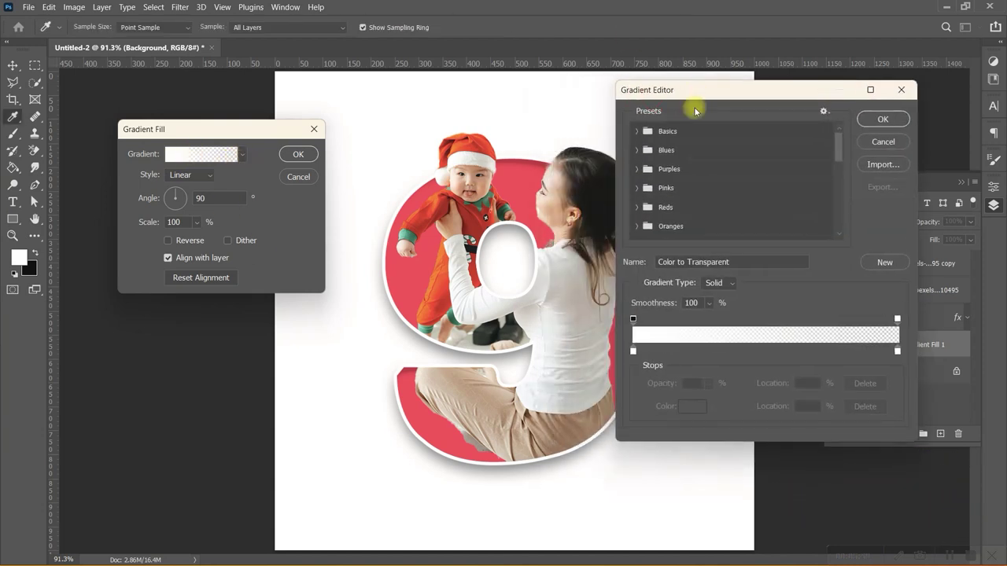
{"action": "scroll", "coordinate": [668, 201], "scroll_direction": "down", "scroll_amount": 3}
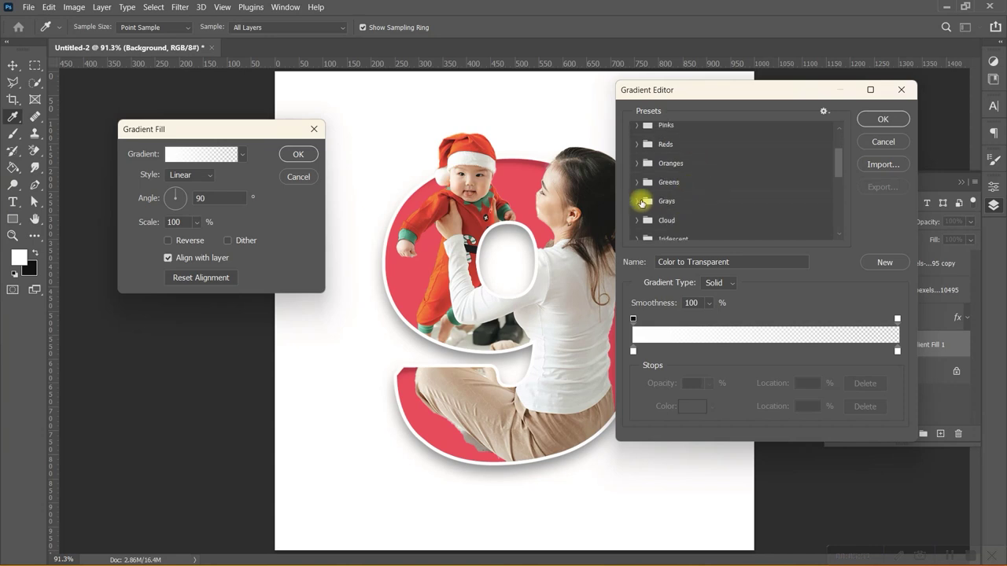
{"action": "left_click", "coordinate": [636, 202]}
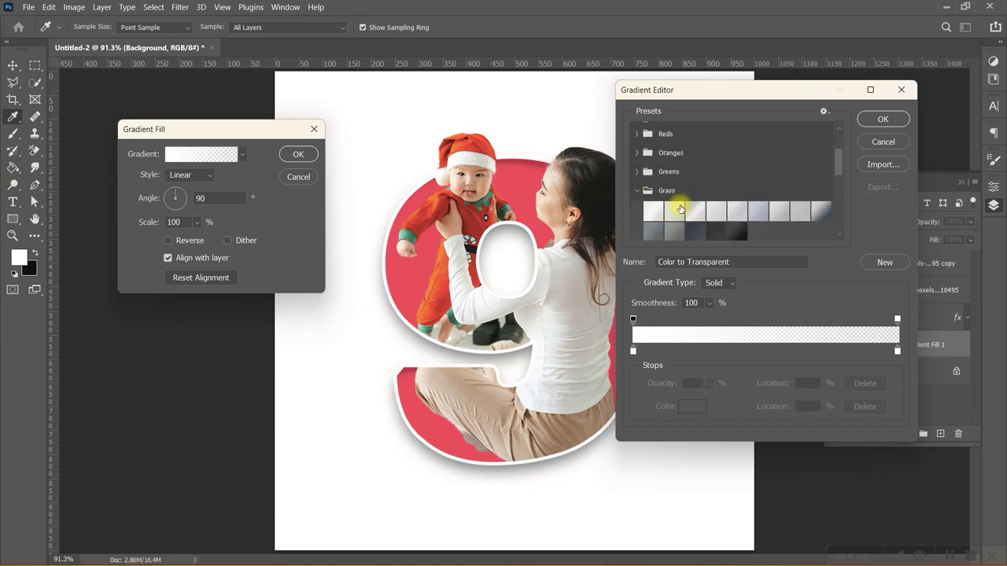
{"action": "left_click", "coordinate": [659, 213]}
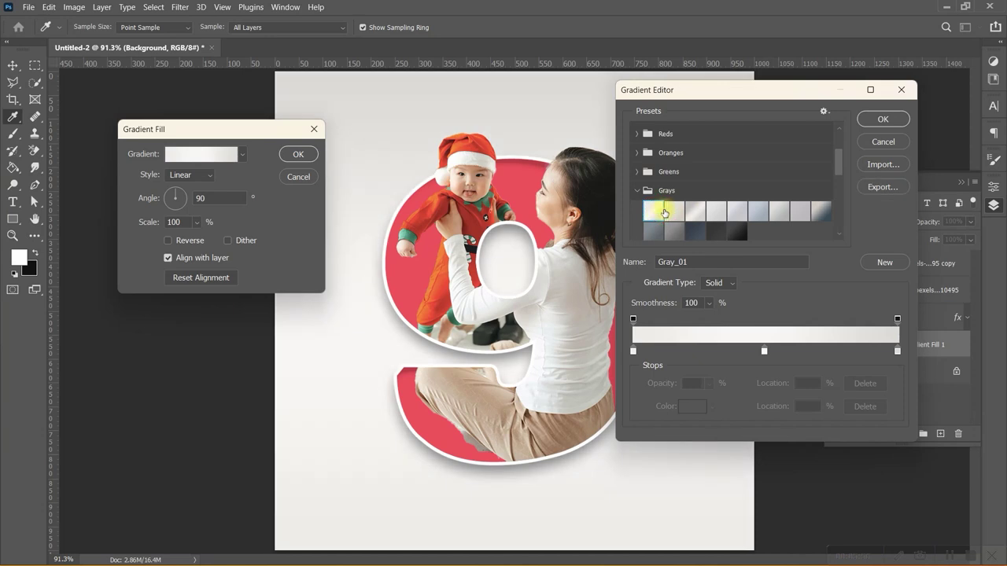
{"action": "left_click", "coordinate": [677, 215]}
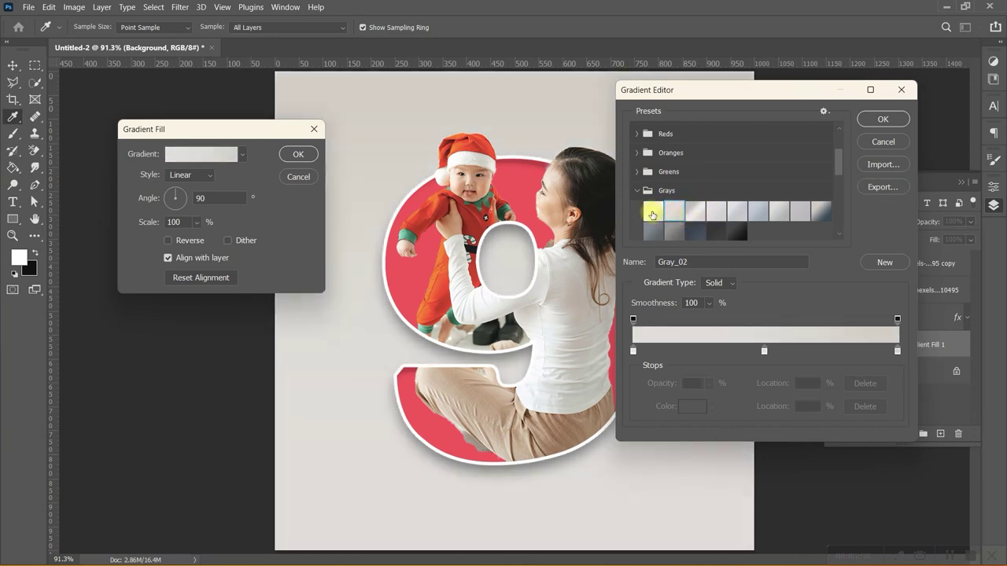
{"action": "left_click", "coordinate": [659, 213]}
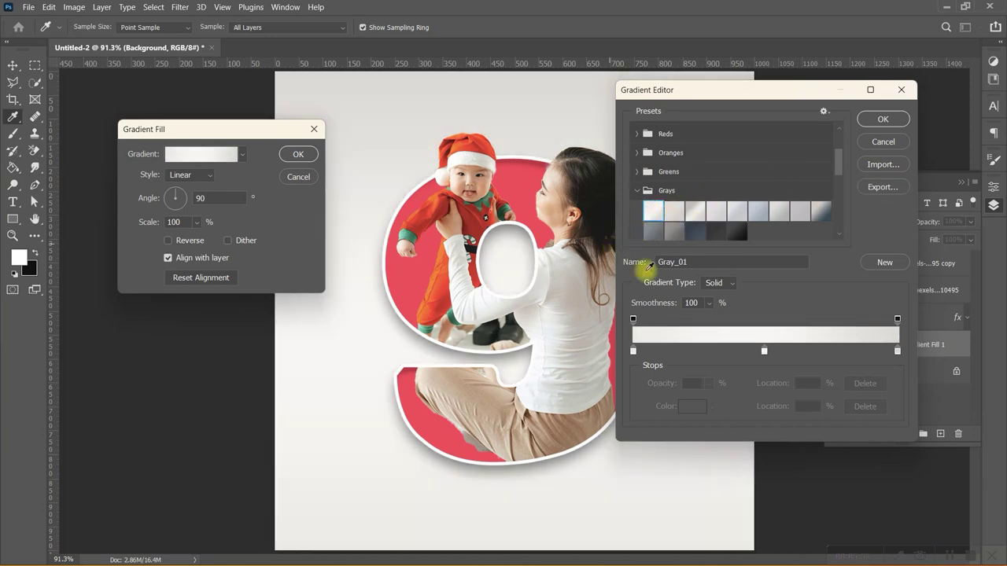
{"action": "left_click", "coordinate": [876, 119]}
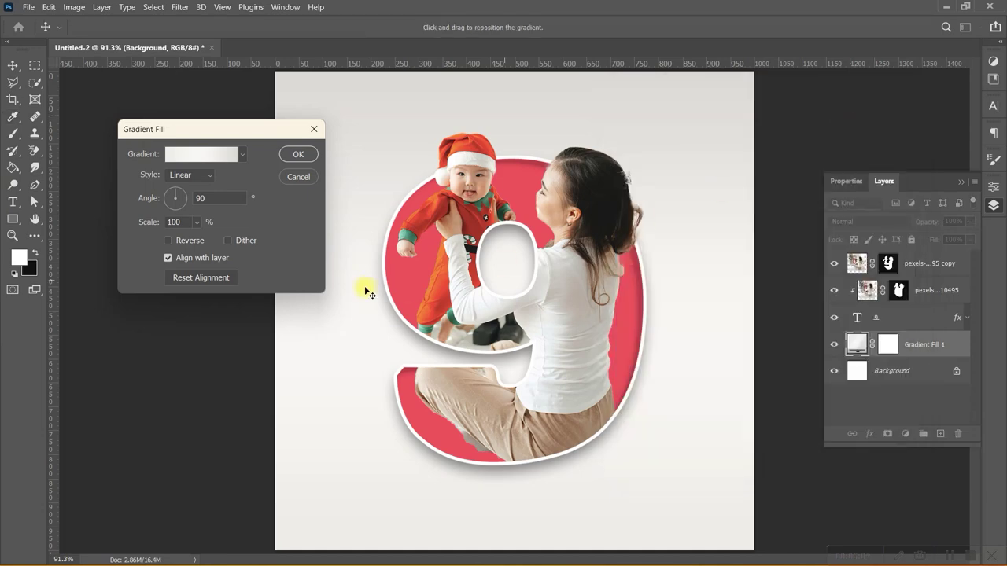
{"action": "left_click", "coordinate": [184, 178]}
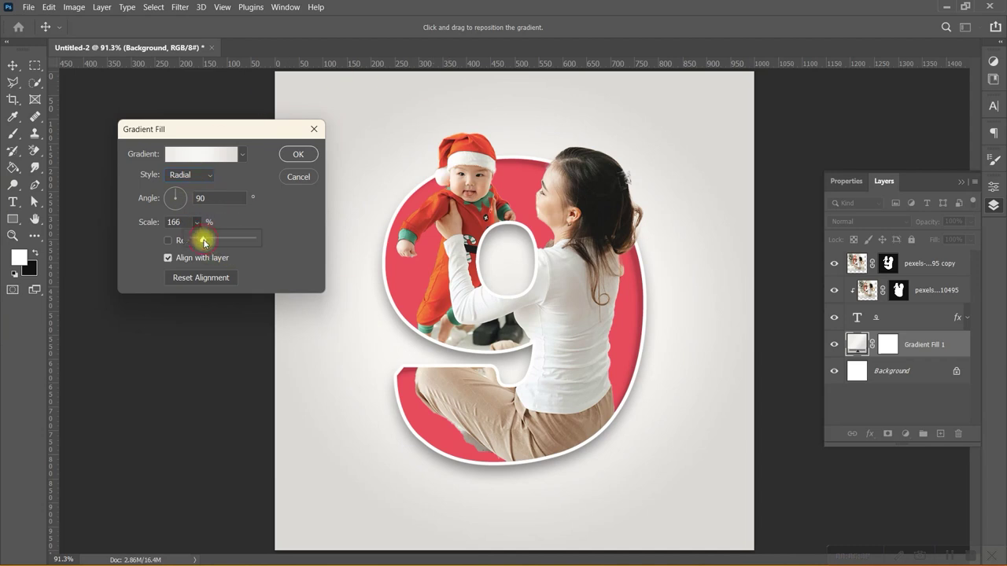
{"action": "left_click", "coordinate": [297, 154]}
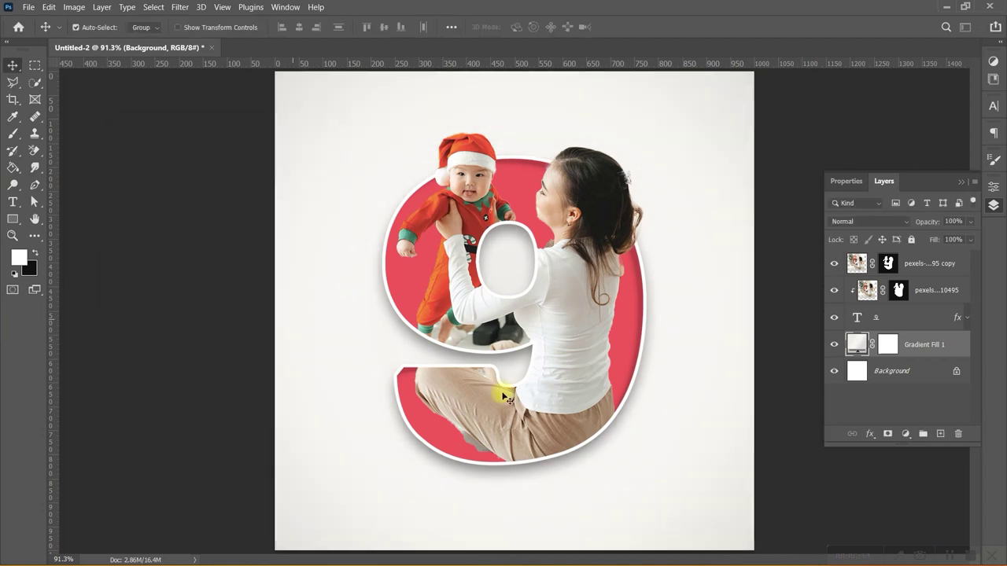
{"action": "left_click", "coordinate": [946, 264]}
{"action": "left_click", "coordinate": [966, 318]}
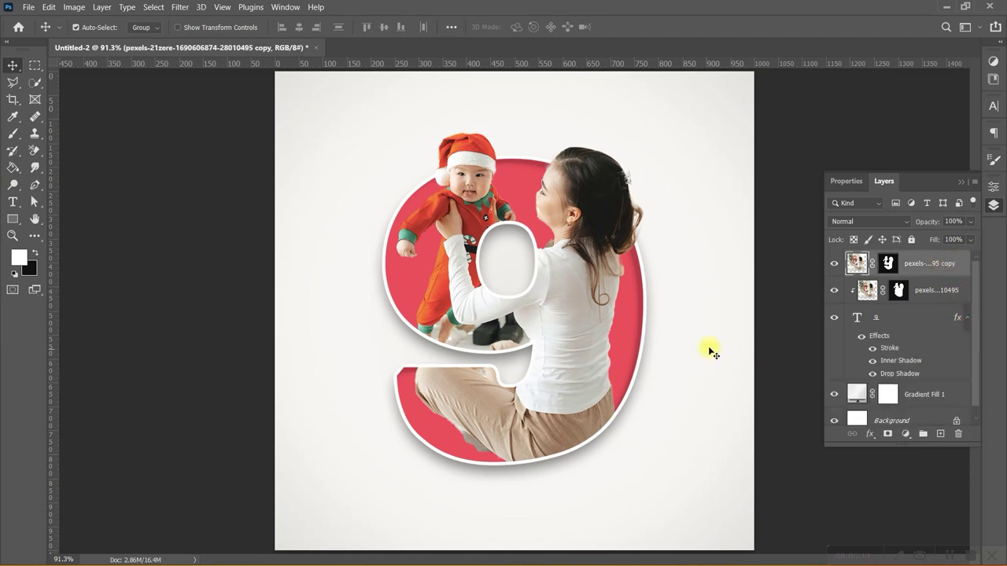
{"action": "left_click", "coordinate": [966, 317]}
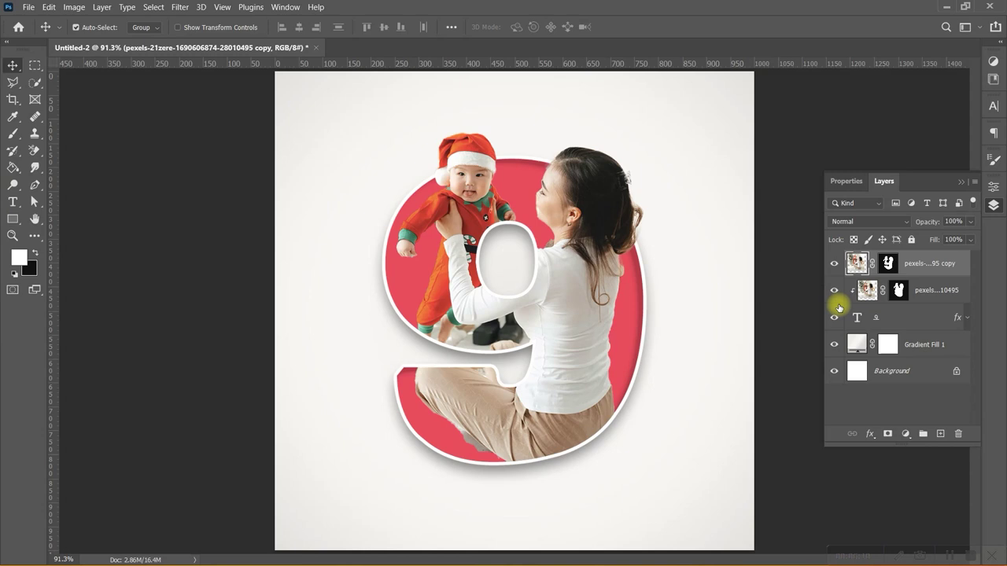